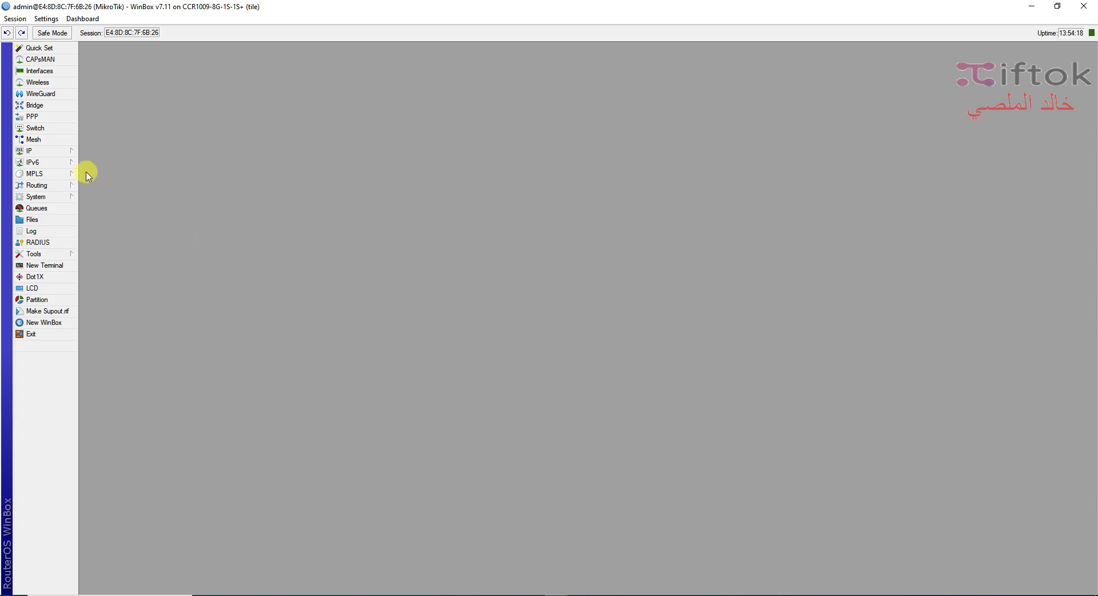
- Under Routing > Tables, add a routing table named PUBGGAME with FIB checked and confirm it
{"action": "left_click", "coordinate": [51, 187]}
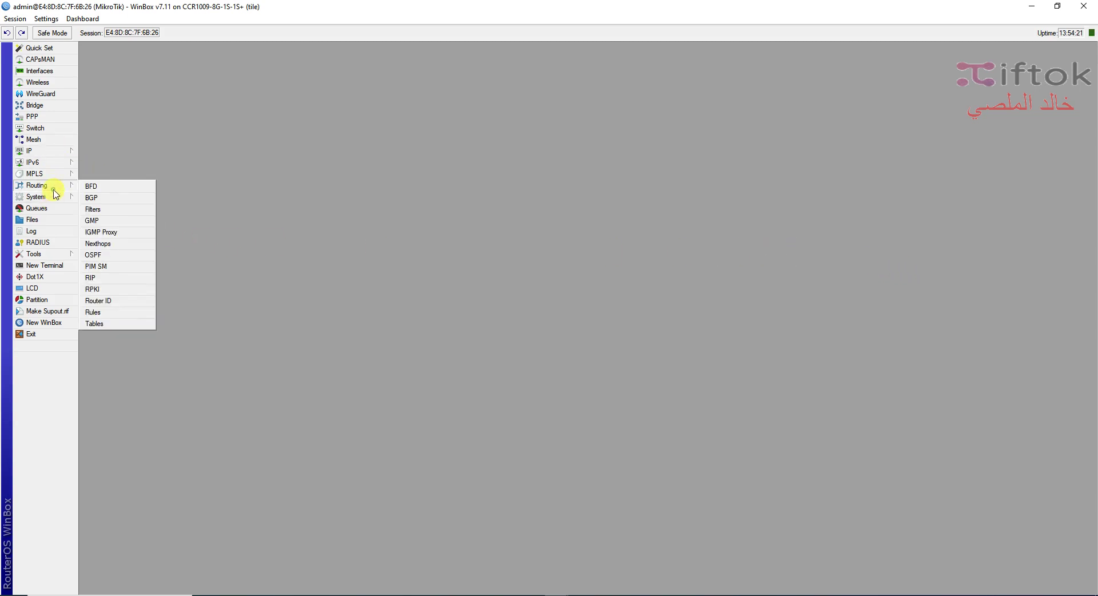
{"action": "left_click", "coordinate": [121, 323]}
{"action": "left_click", "coordinate": [85, 61]}
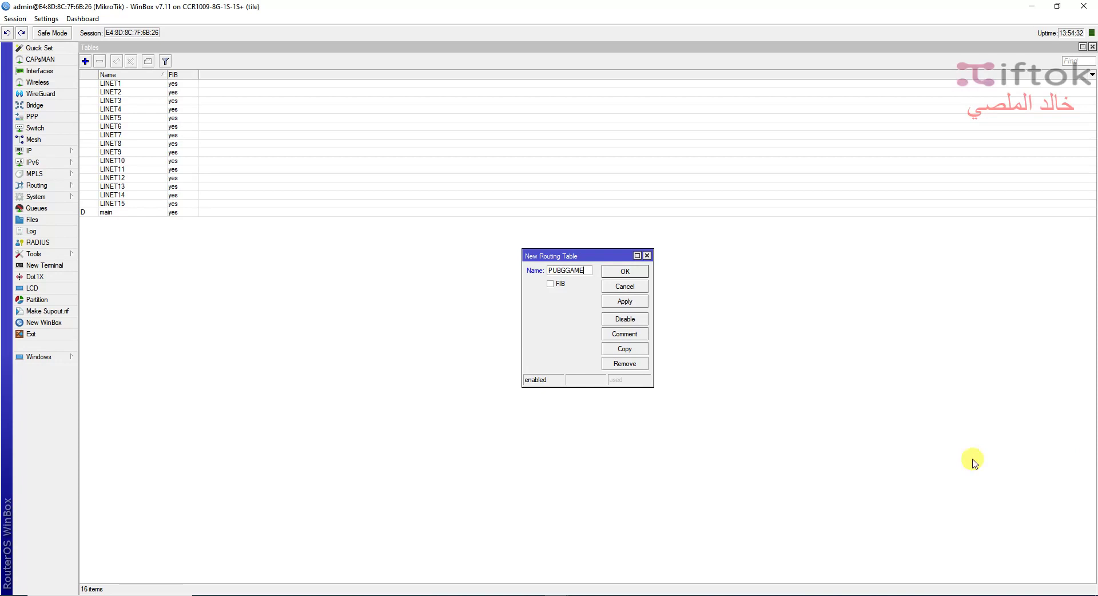
{"action": "left_click", "coordinate": [625, 302]}
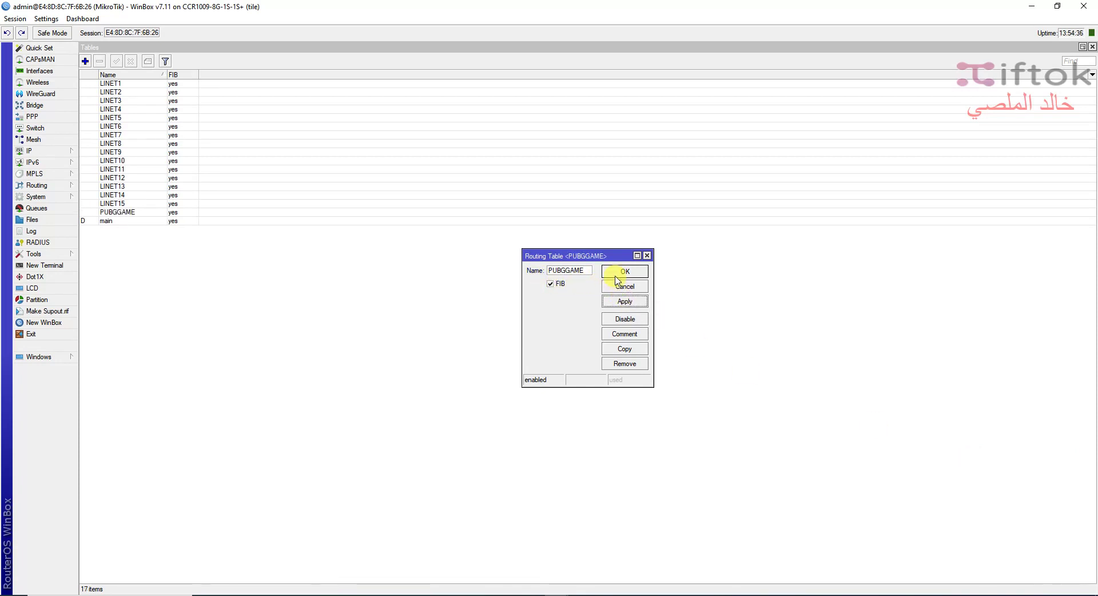
{"action": "left_click", "coordinate": [625, 273]}
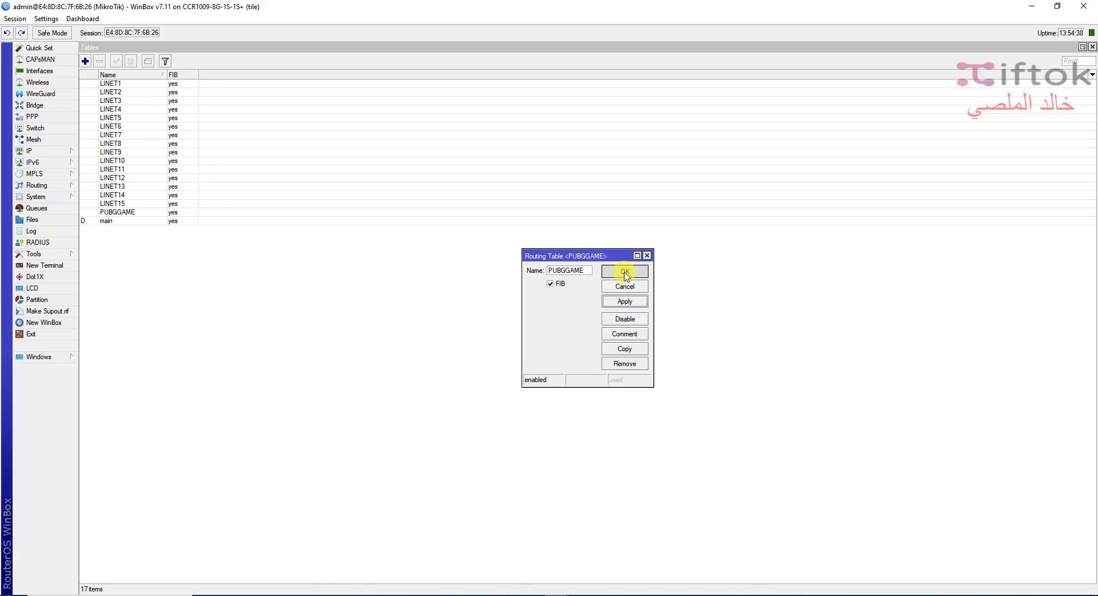
- Open the maximized IP Firewall Mangle list and add a new rule with protocol 6 (tcp)
{"action": "left_click", "coordinate": [40, 153]}
{"action": "left_click", "coordinate": [108, 233]}
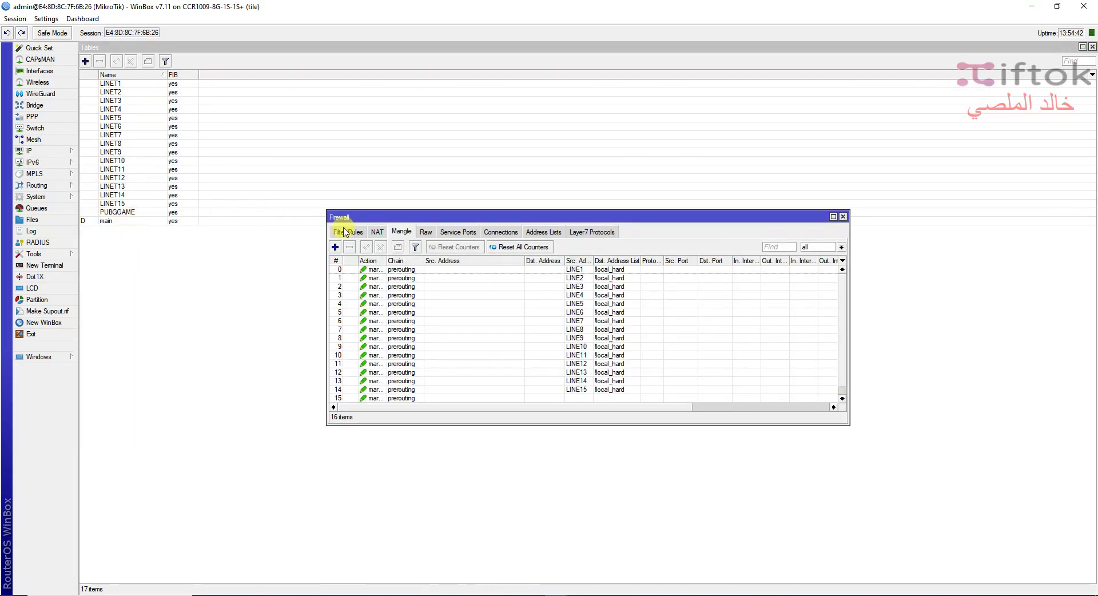
{"action": "double_click", "coordinate": [374, 218]}
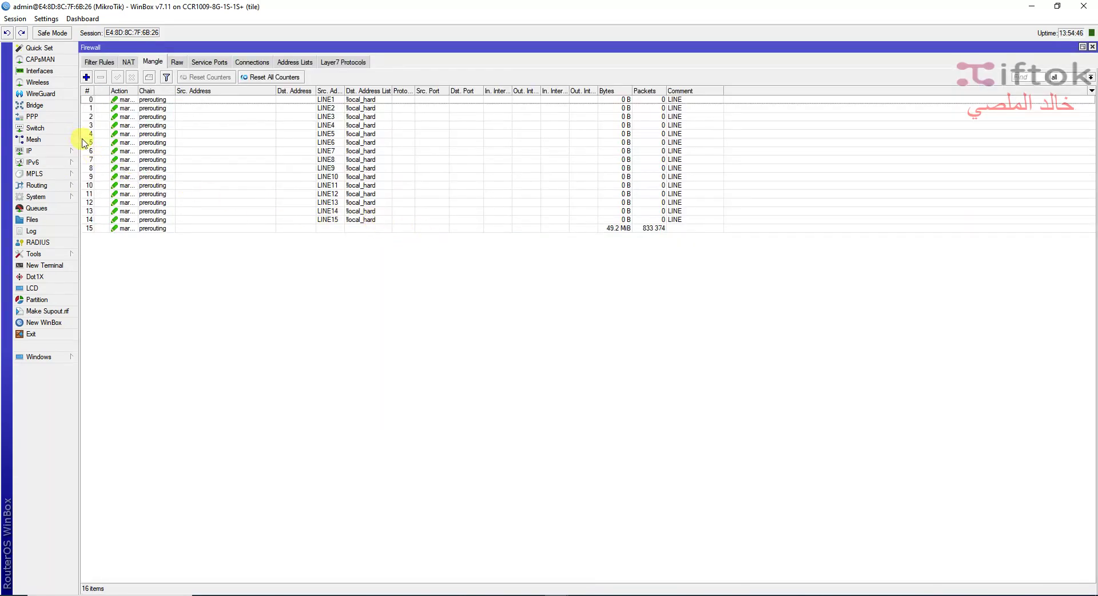
{"action": "left_click", "coordinate": [207, 229]}
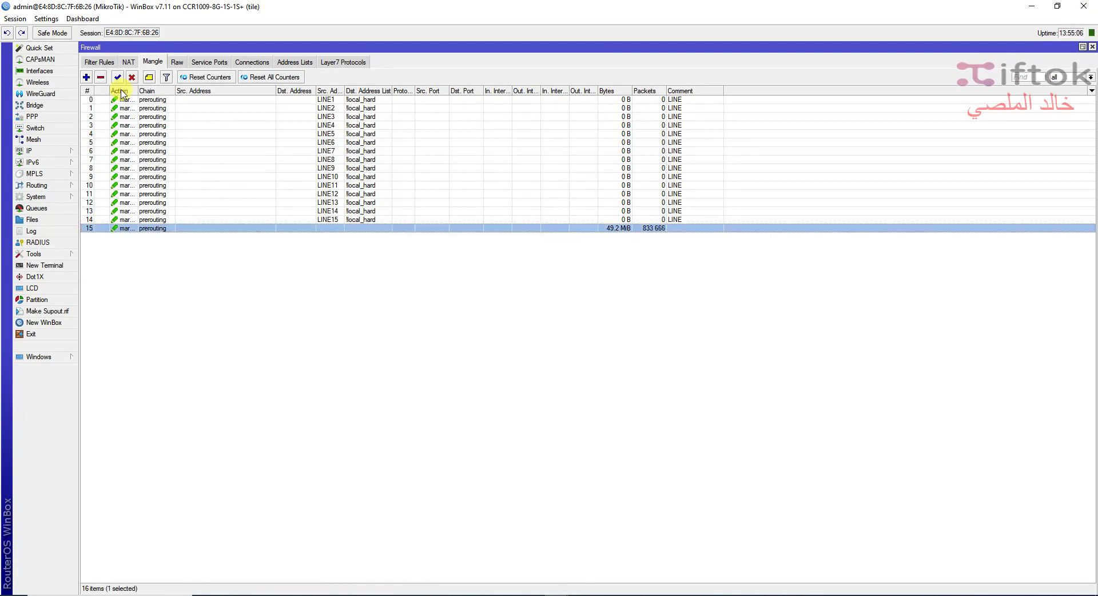
{"action": "left_click", "coordinate": [87, 78]}
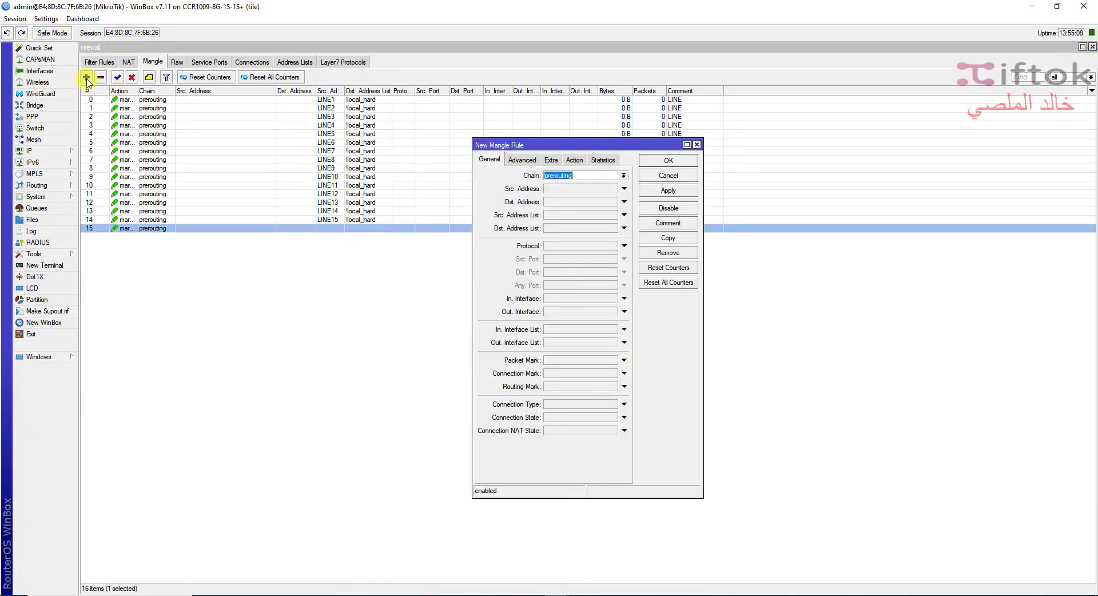
{"action": "left_click", "coordinate": [584, 250]}
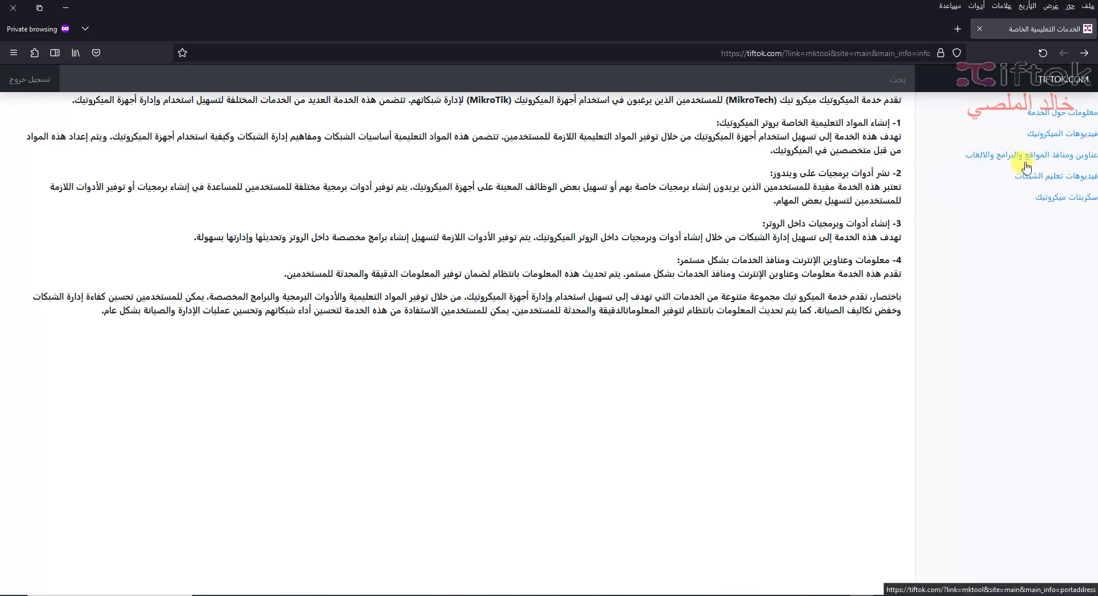
- Open the tiftok.com PUBG game ports article and copy its TCP port list
{"action": "left_click", "coordinate": [988, 156]}
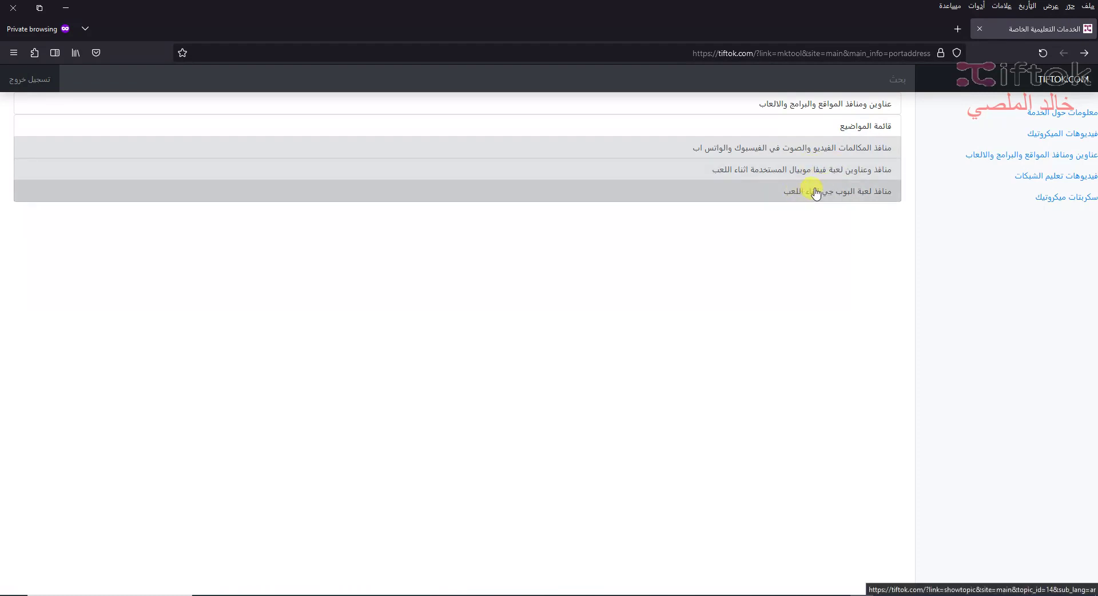
{"action": "left_click", "coordinate": [823, 197]}
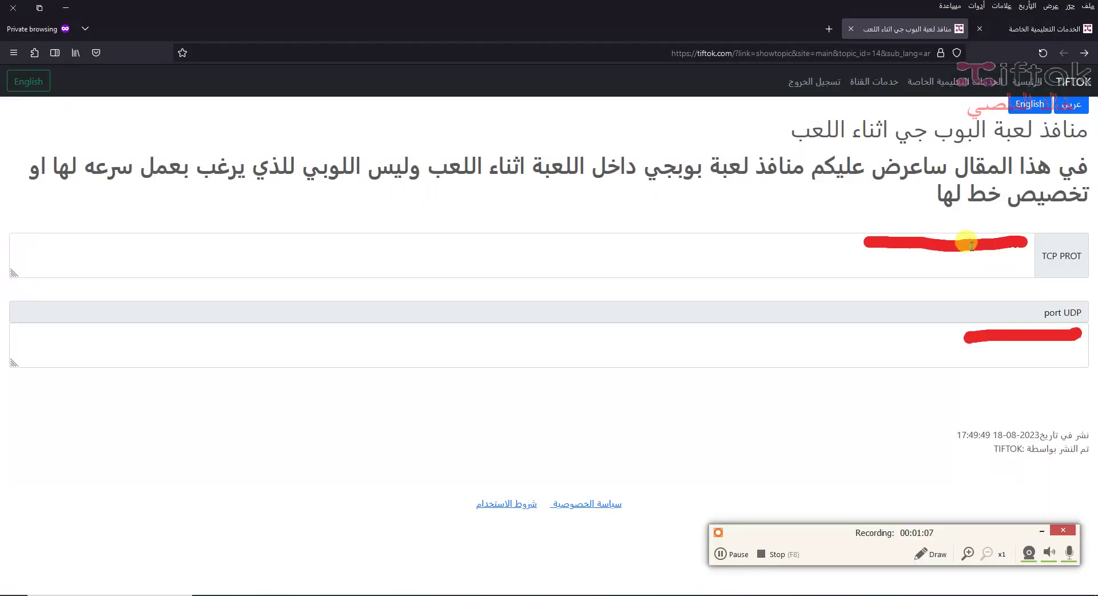
{"action": "double_click", "coordinate": [972, 246]}
{"action": "right_click", "coordinate": [972, 246]}
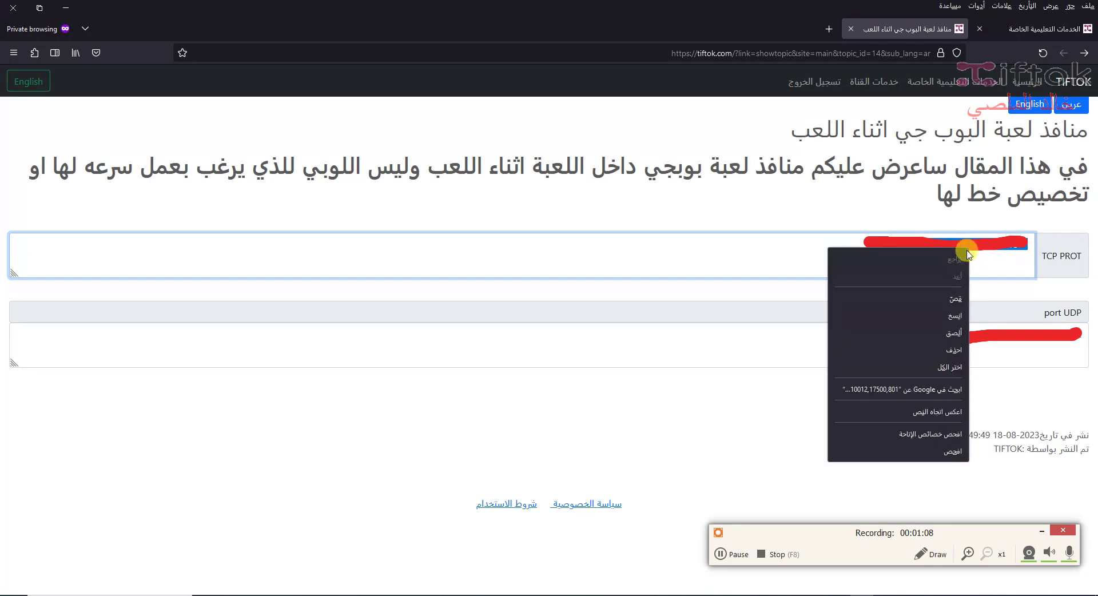
{"action": "left_click", "coordinate": [953, 317]}
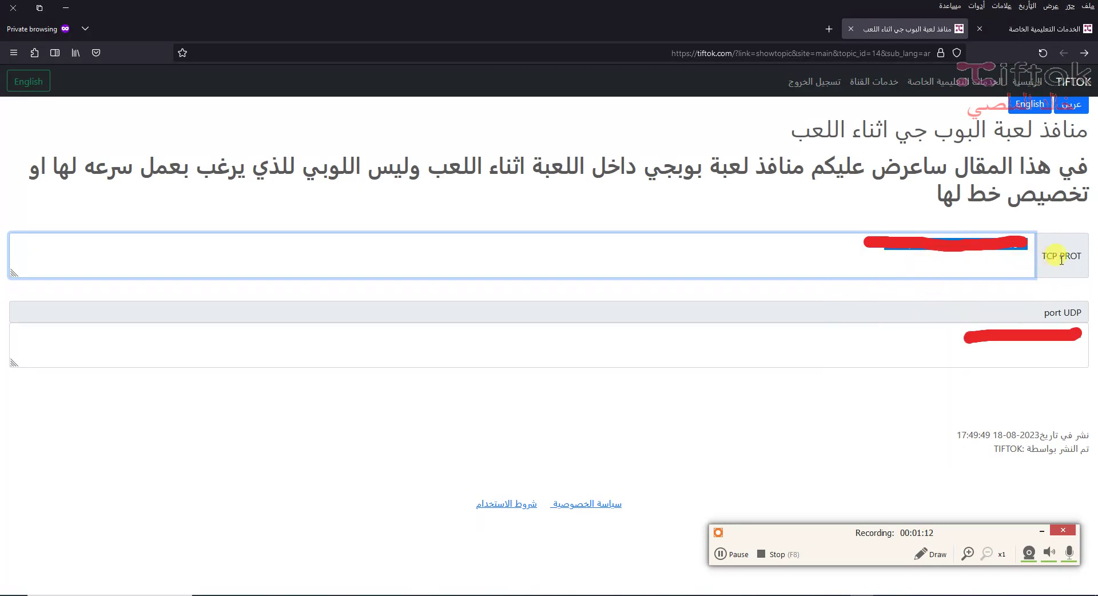
{"action": "left_click", "coordinate": [556, 595]}
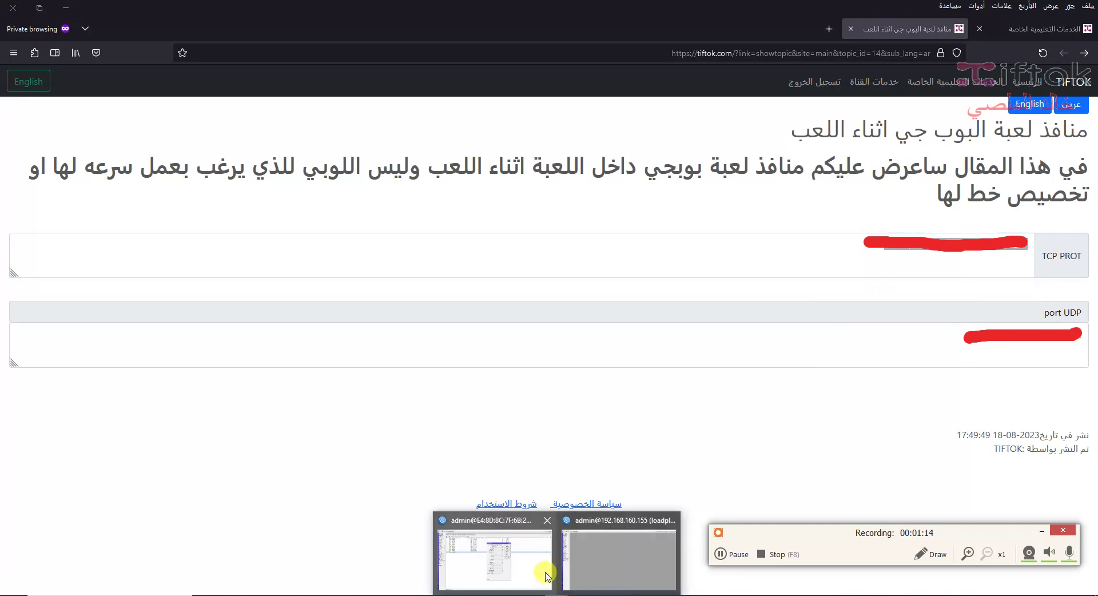
- Back in WinBox, paste the copied PUBG TCP ports into the new rule's Dst. Port field
{"action": "left_click", "coordinate": [530, 565]}
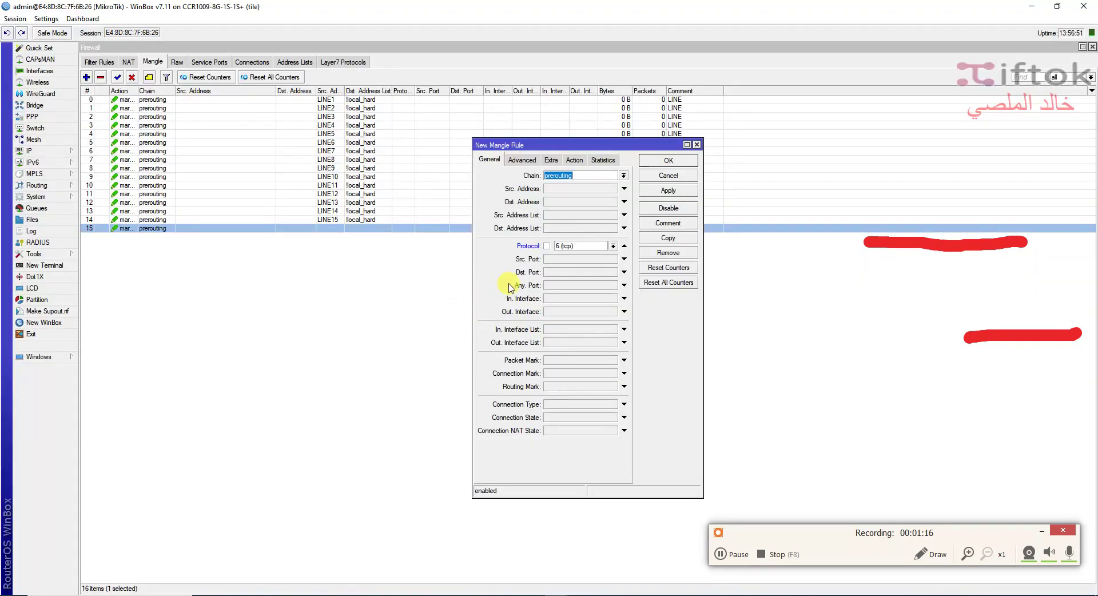
{"action": "left_click", "coordinate": [560, 272]}
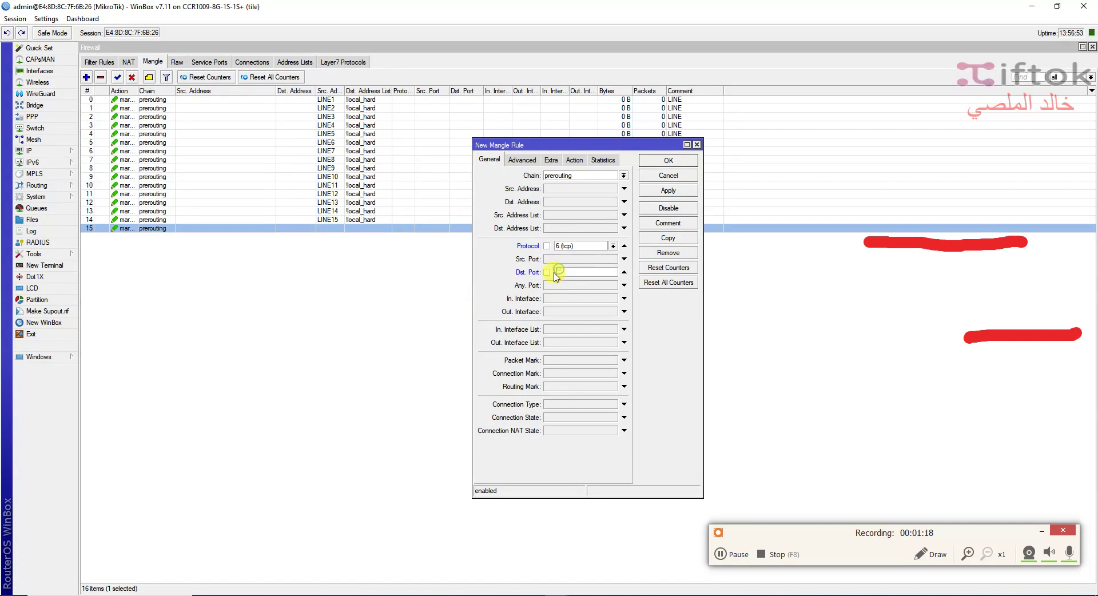
{"action": "left_click", "coordinate": [926, 554]}
{"action": "left_click_drag", "start_coordinate": [550, 273], "coordinate": [615, 275]}
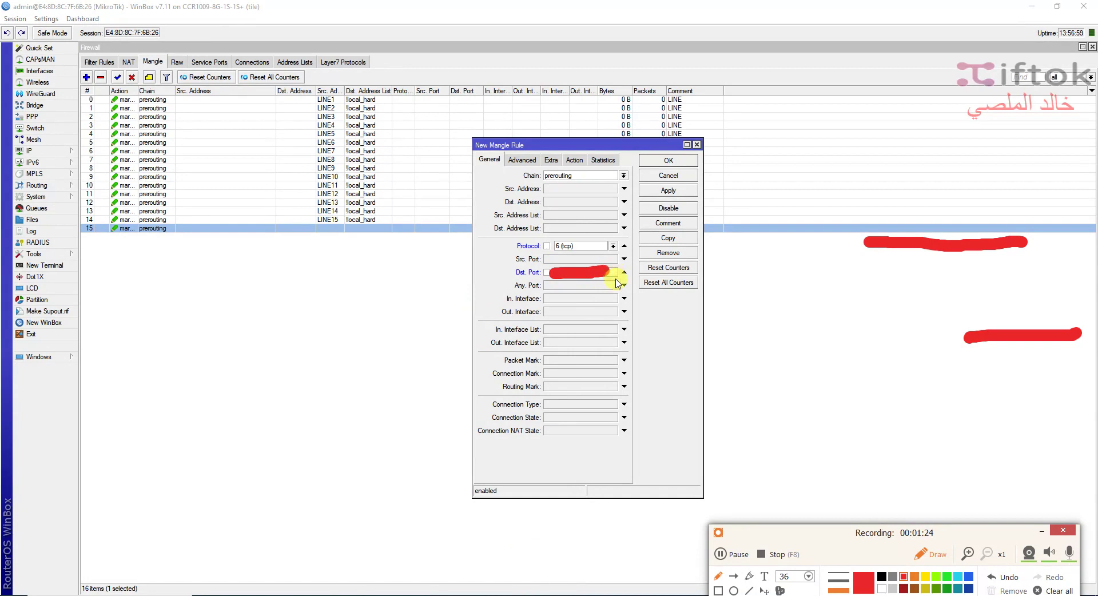
{"action": "left_click", "coordinate": [931, 554]}
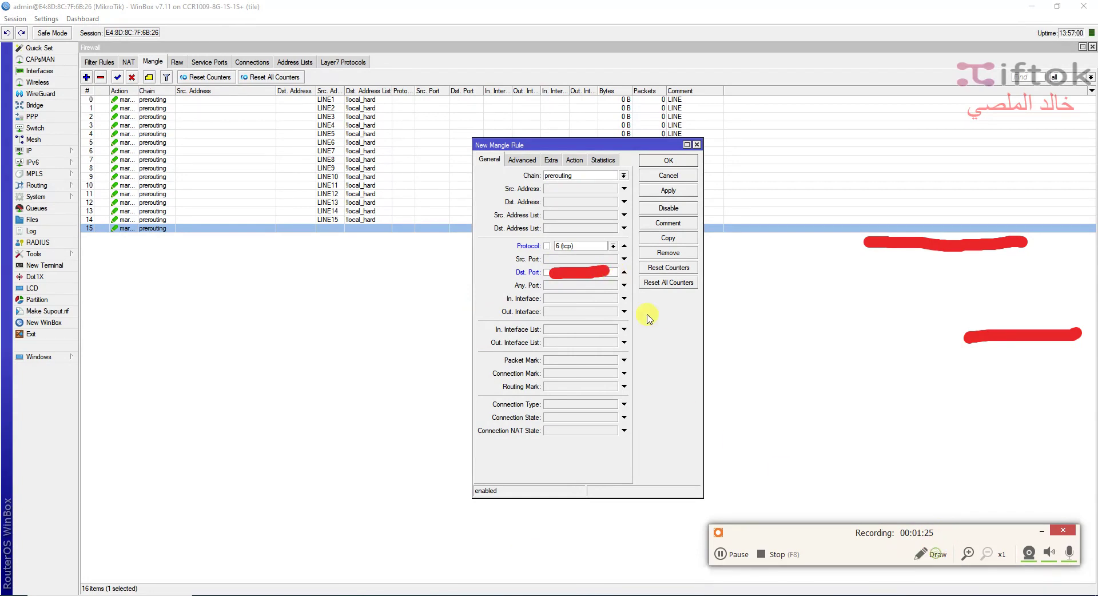
{"action": "right_click", "coordinate": [615, 274]}
{"action": "left_click", "coordinate": [644, 319]}
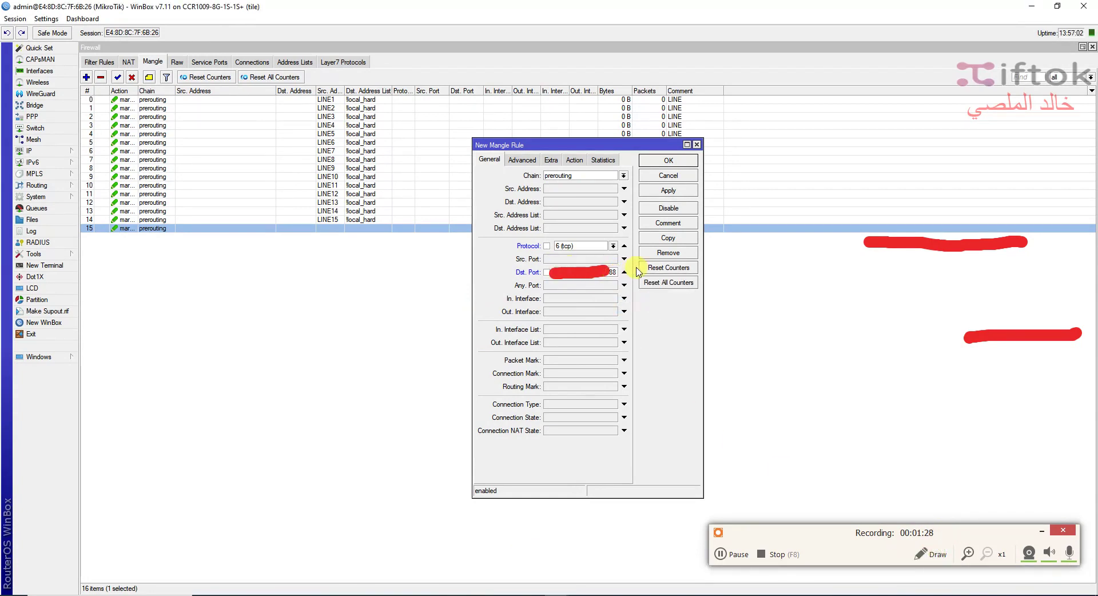
- Give the tcp rule action mark routing with routing mark PUBGGAME and save it as rule 16
{"action": "left_click", "coordinate": [575, 160]}
{"action": "left_click", "coordinate": [577, 176]}
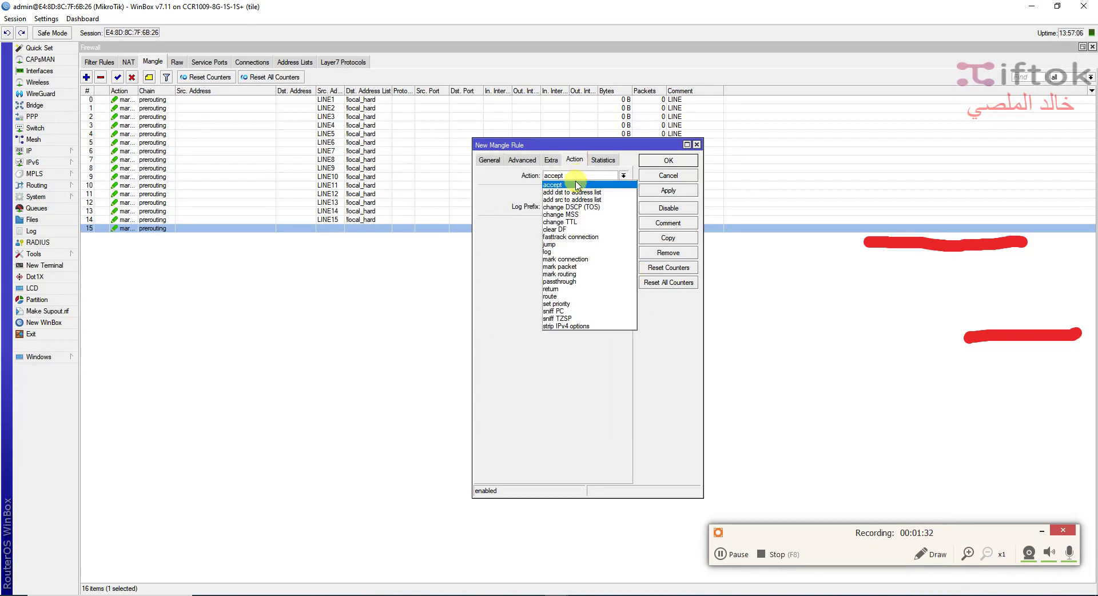
{"action": "left_click", "coordinate": [584, 275]}
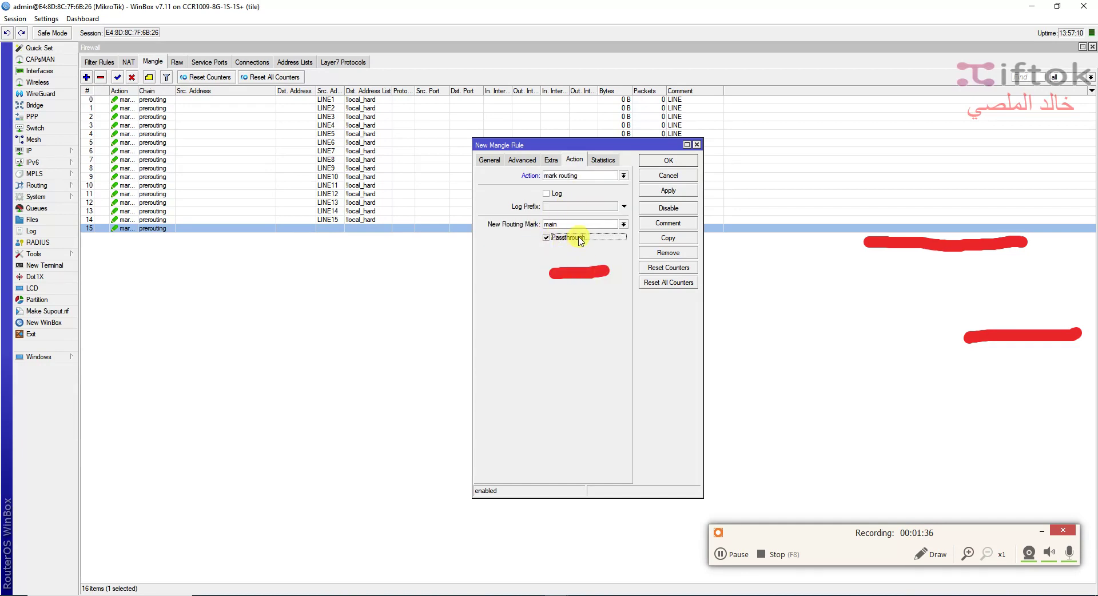
{"action": "left_click", "coordinate": [624, 224]}
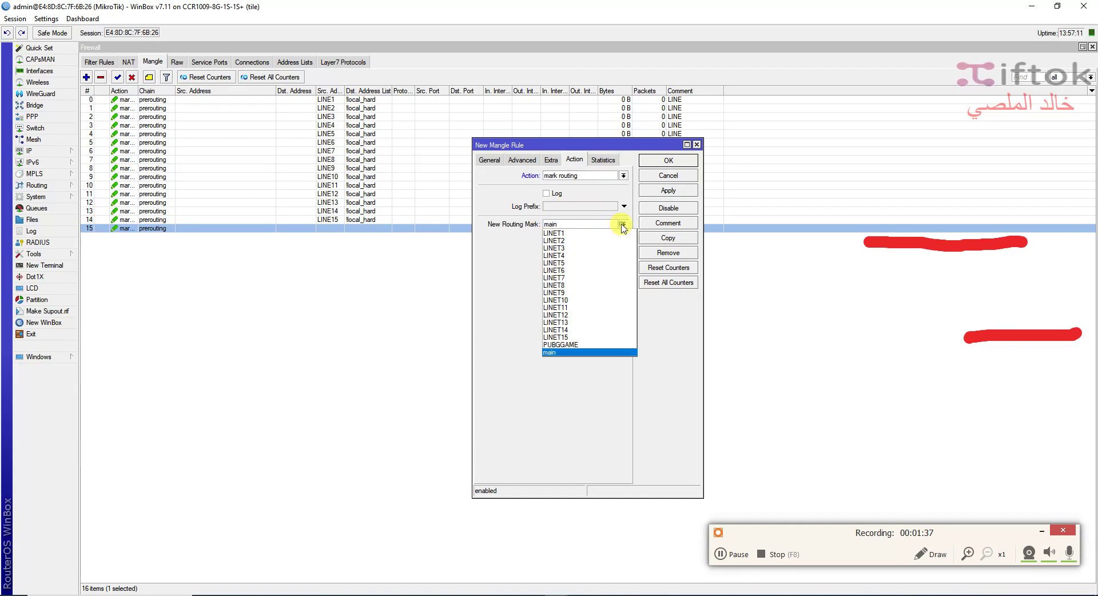
{"action": "left_click", "coordinate": [571, 345]}
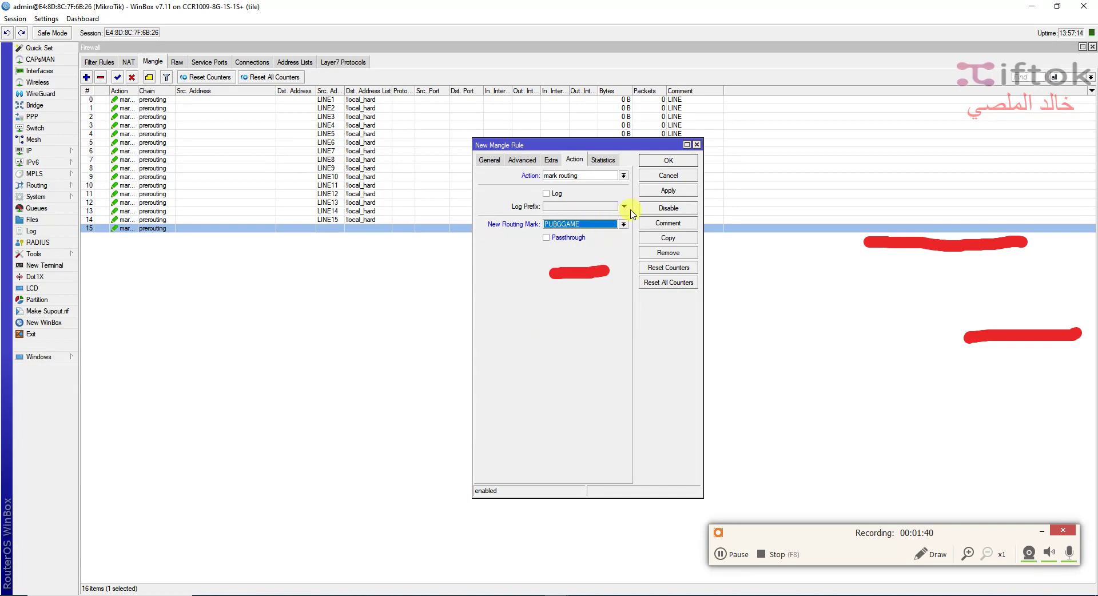
{"action": "left_click", "coordinate": [669, 190]}
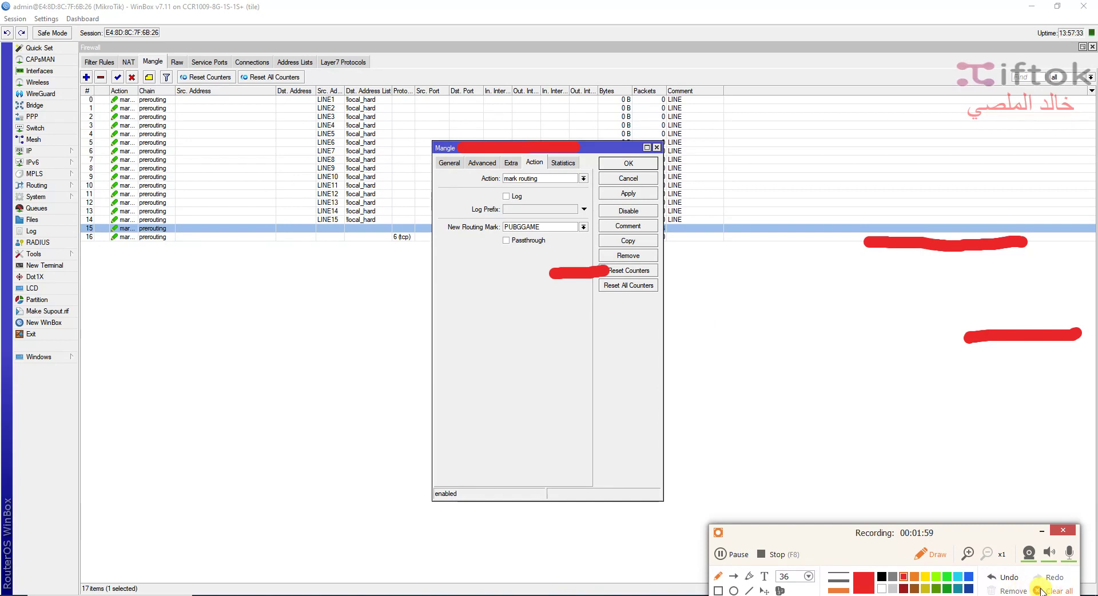
{"action": "left_click", "coordinate": [933, 554]}
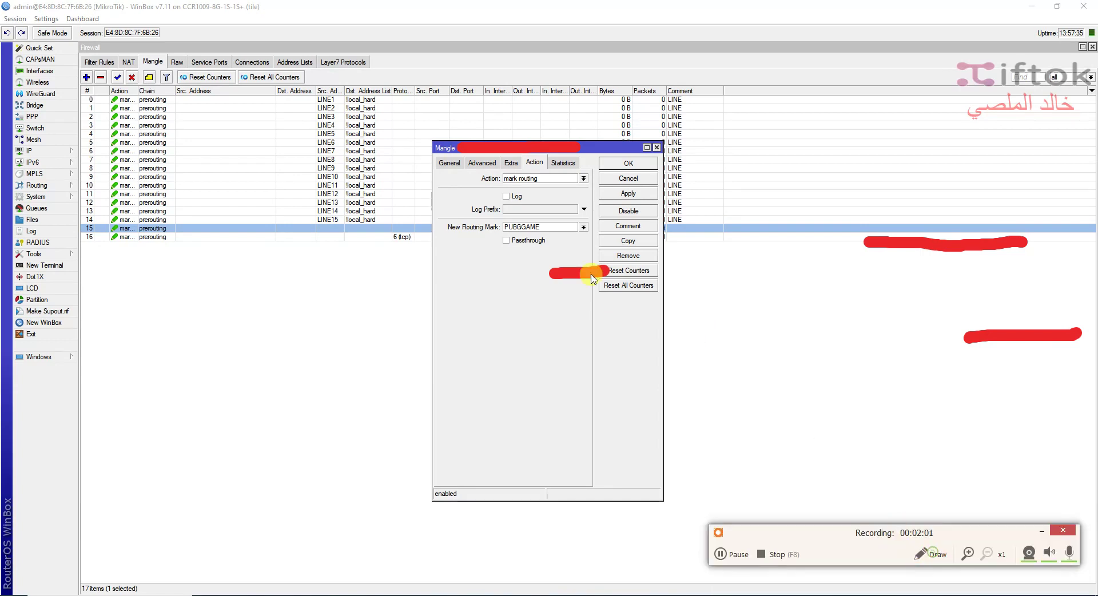
{"action": "left_click", "coordinate": [631, 165]}
{"action": "left_click_drag", "start_coordinate": [484, 91], "coordinate": [456, 92]}
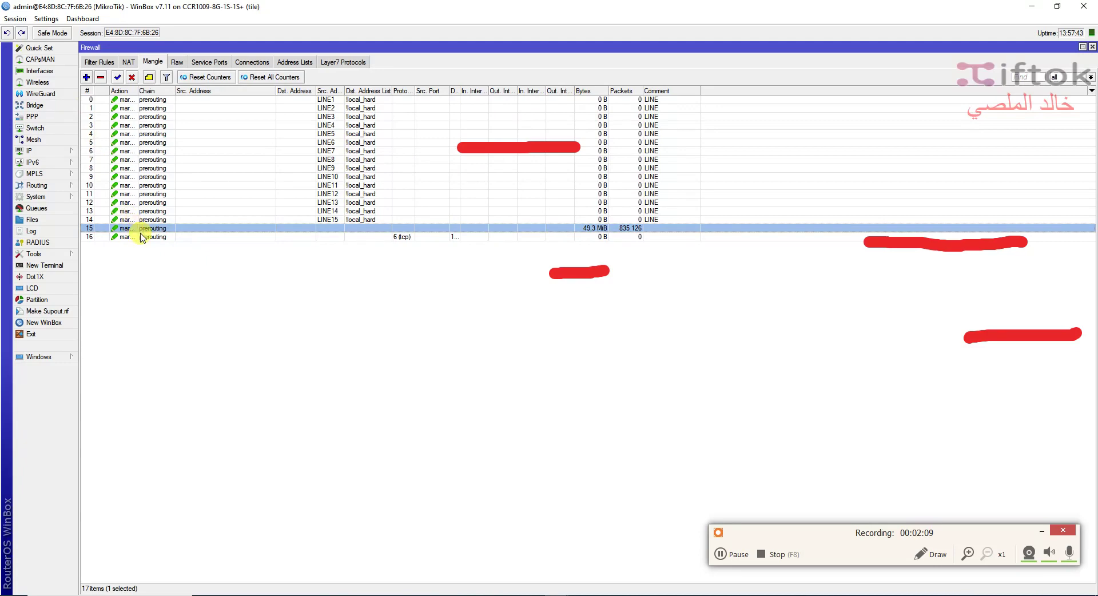
- Add another mangle rule on chain prerouting with protocol udp, ready for Dst. Port
{"action": "left_click", "coordinate": [86, 78]}
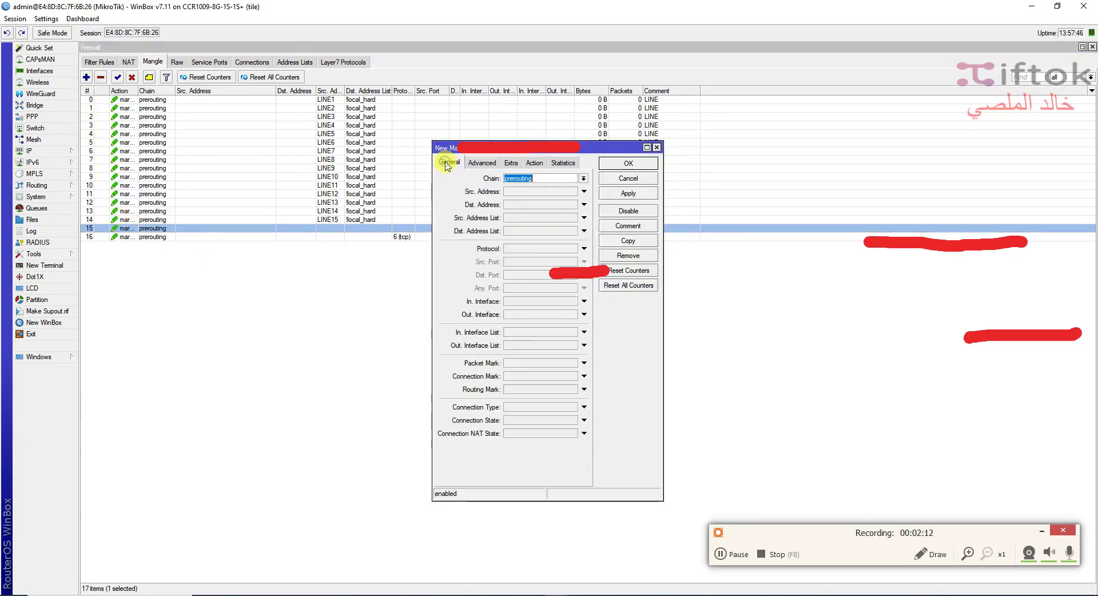
{"action": "left_click", "coordinate": [522, 249]}
{"action": "type", "text": "6 (tcp"}
{"action": "left_click", "coordinate": [573, 250]}
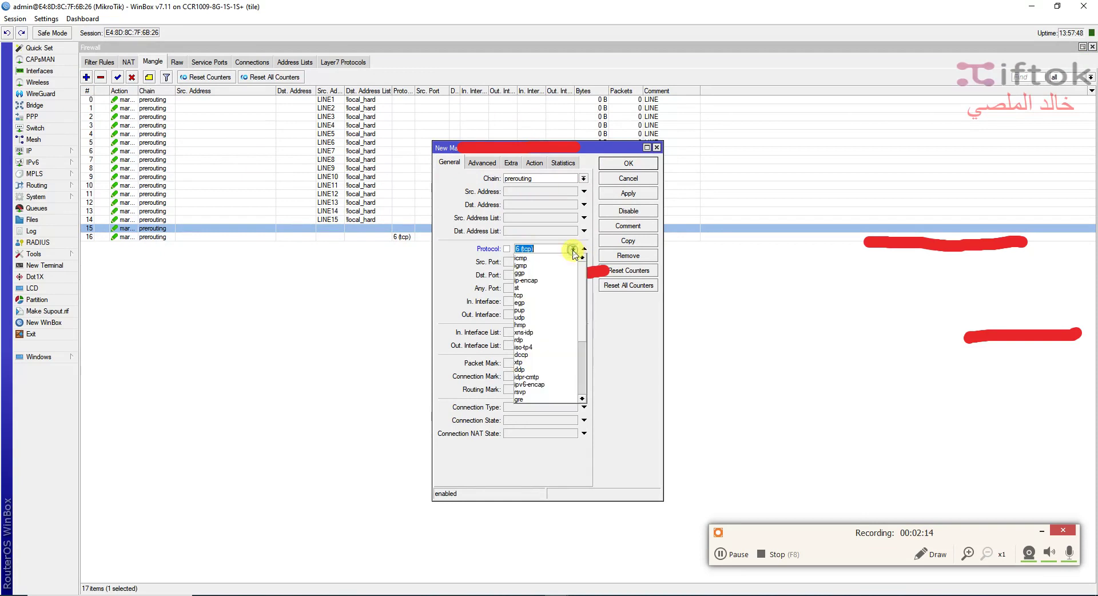
{"action": "left_click", "coordinate": [537, 318]}
{"action": "left_click", "coordinate": [521, 275]}
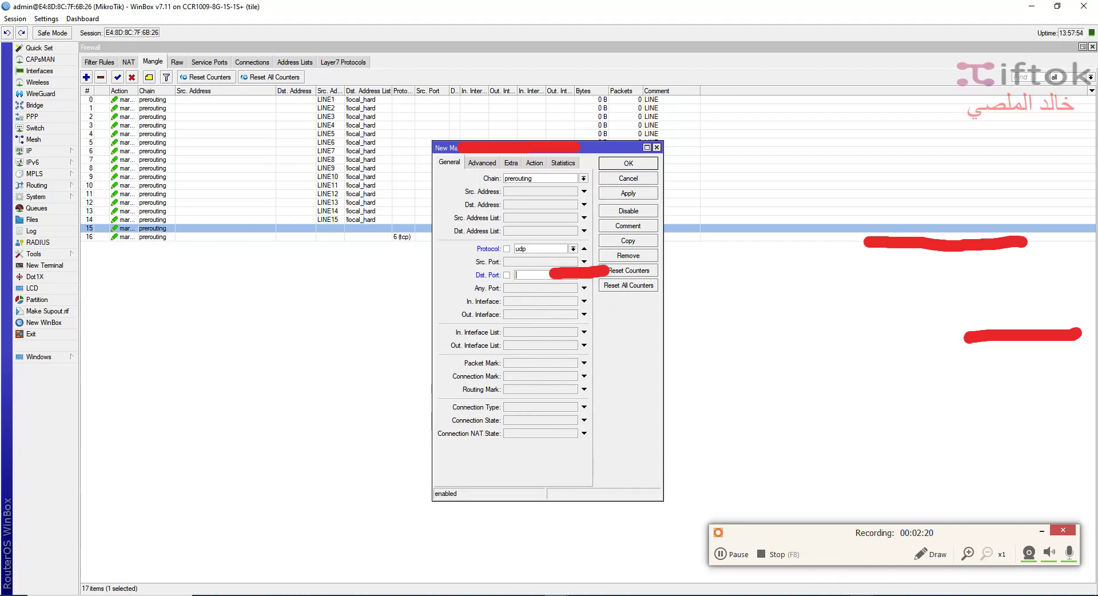
- In Firefox, select all text in the article's UDP port box and copy it
{"action": "left_click", "coordinate": [863, 563]}
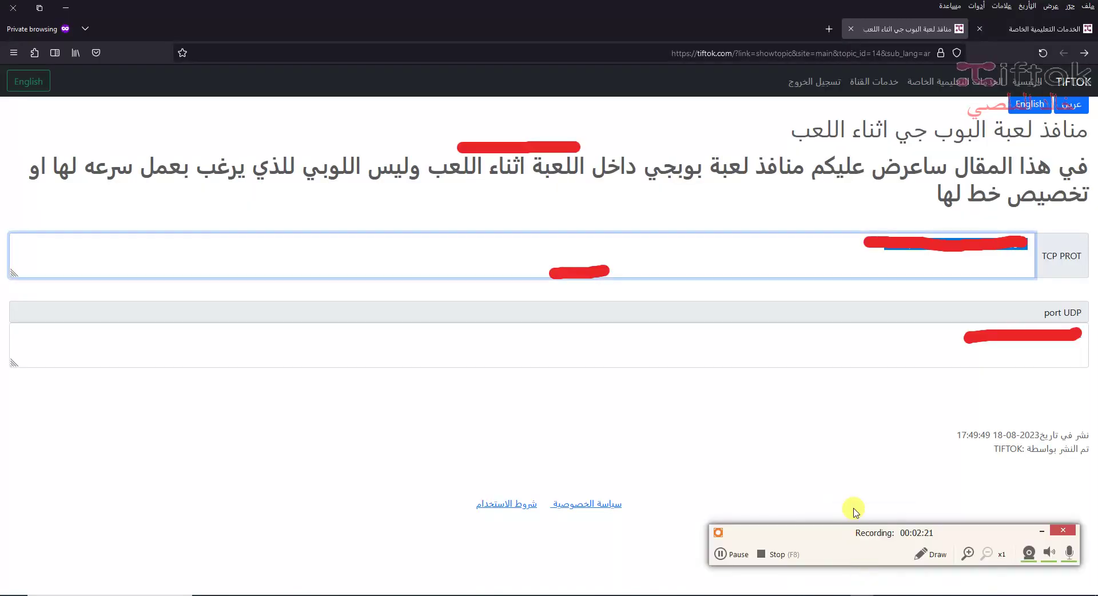
{"action": "left_click", "coordinate": [963, 347]}
{"action": "key", "text": "ctrl+a"}
{"action": "right_click", "coordinate": [936, 341]}
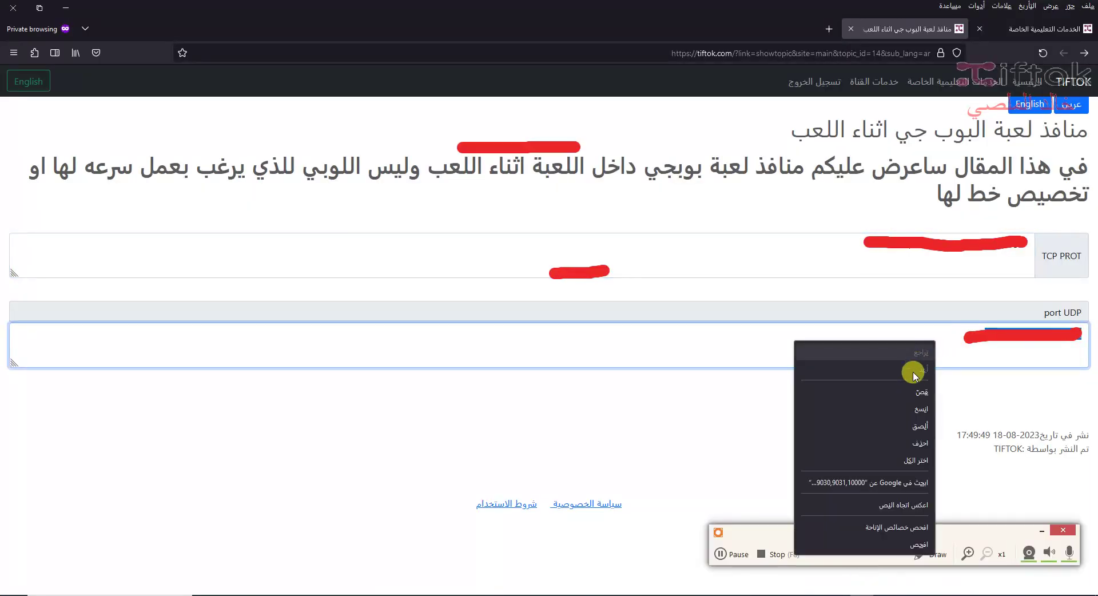
{"action": "left_click", "coordinate": [916, 407]}
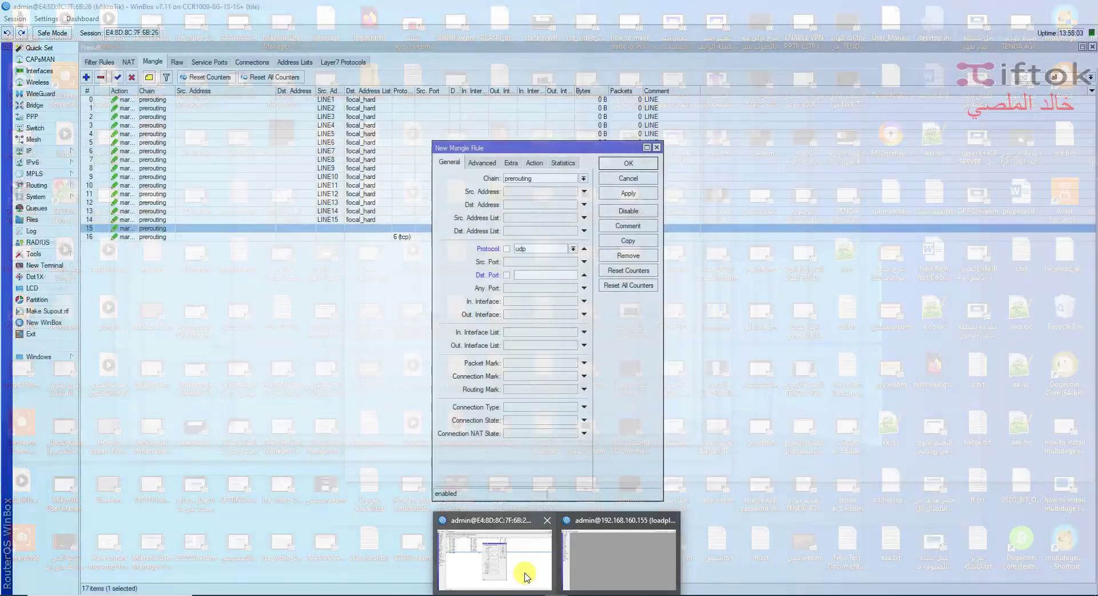
- Paste the copied PUBG UDP ports into the udp rule's Dst. Port field
{"action": "left_click", "coordinate": [524, 572]}
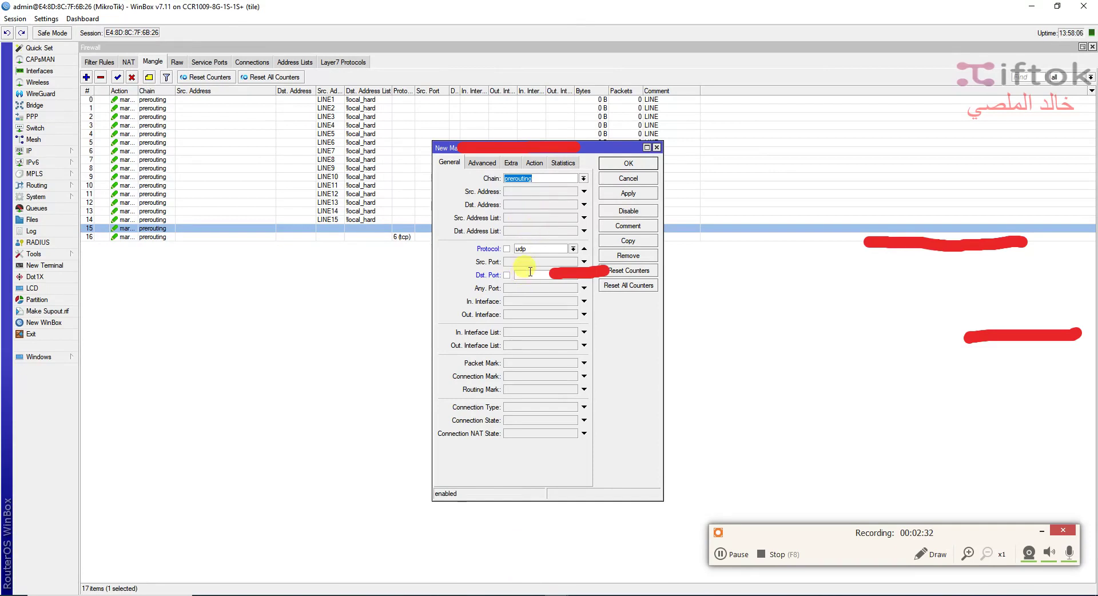
{"action": "left_click_drag", "start_coordinate": [589, 149], "coordinate": [625, 149]}
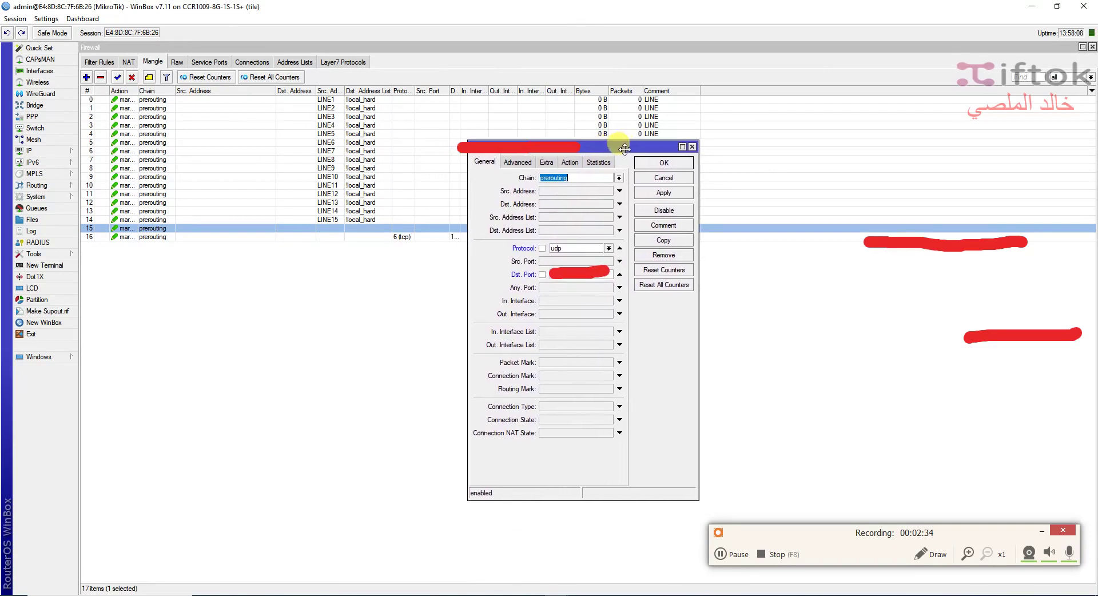
{"action": "right_click", "coordinate": [613, 274]}
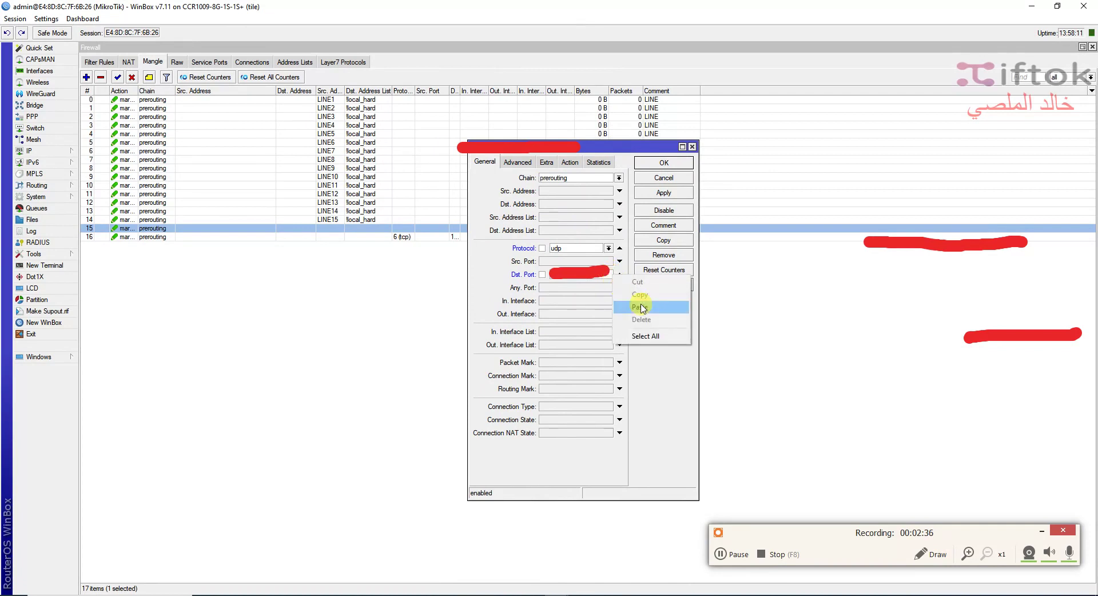
{"action": "left_click", "coordinate": [641, 309]}
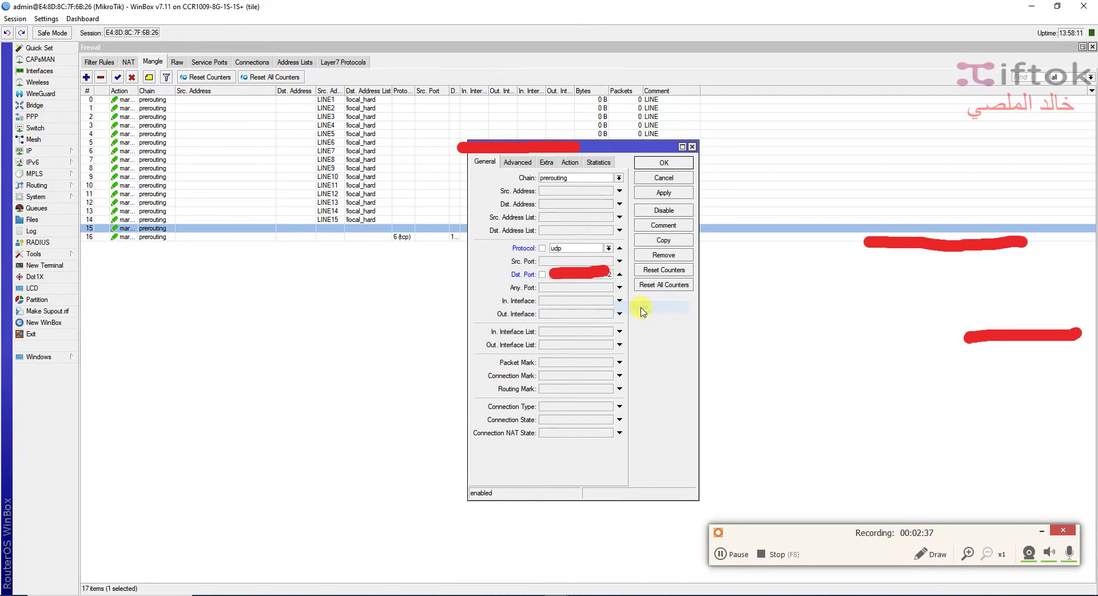
- Give the udp rule action mark routing with routing mark PUBGGAME and save it as rule 17
{"action": "left_click", "coordinate": [677, 197]}
{"action": "left_click", "coordinate": [570, 162]}
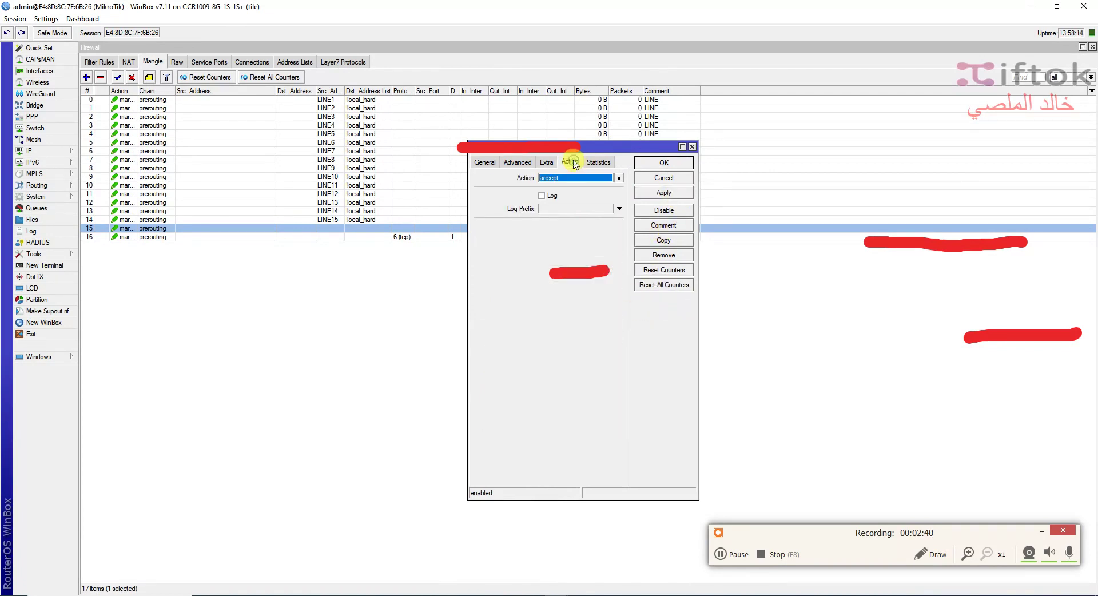
{"action": "left_click", "coordinate": [572, 178]}
{"action": "left_click", "coordinate": [563, 276]}
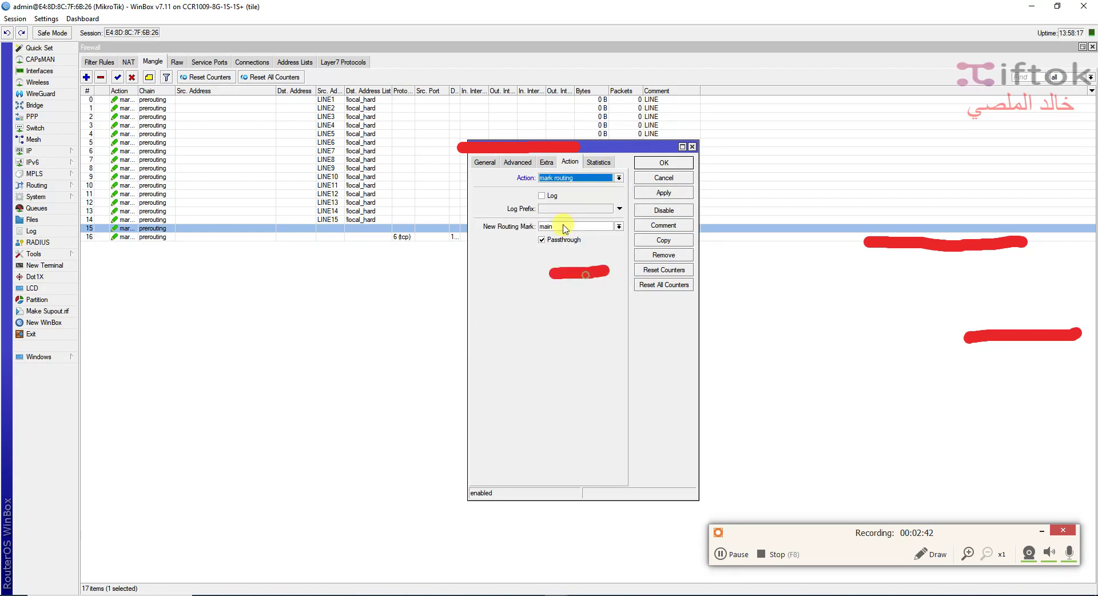
{"action": "left_click", "coordinate": [619, 227]}
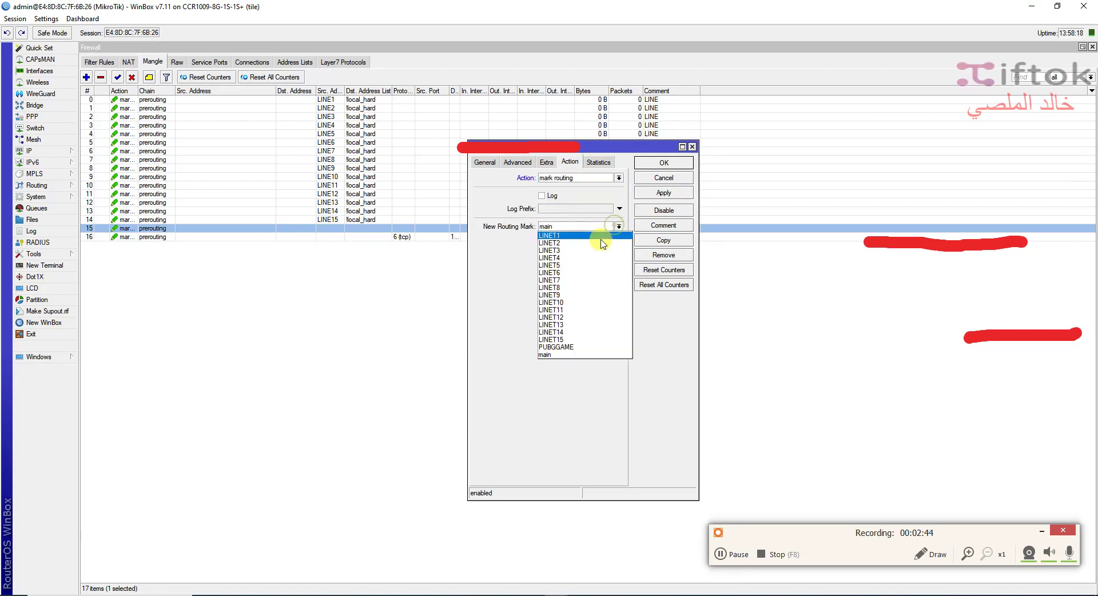
{"action": "left_click", "coordinate": [565, 348]}
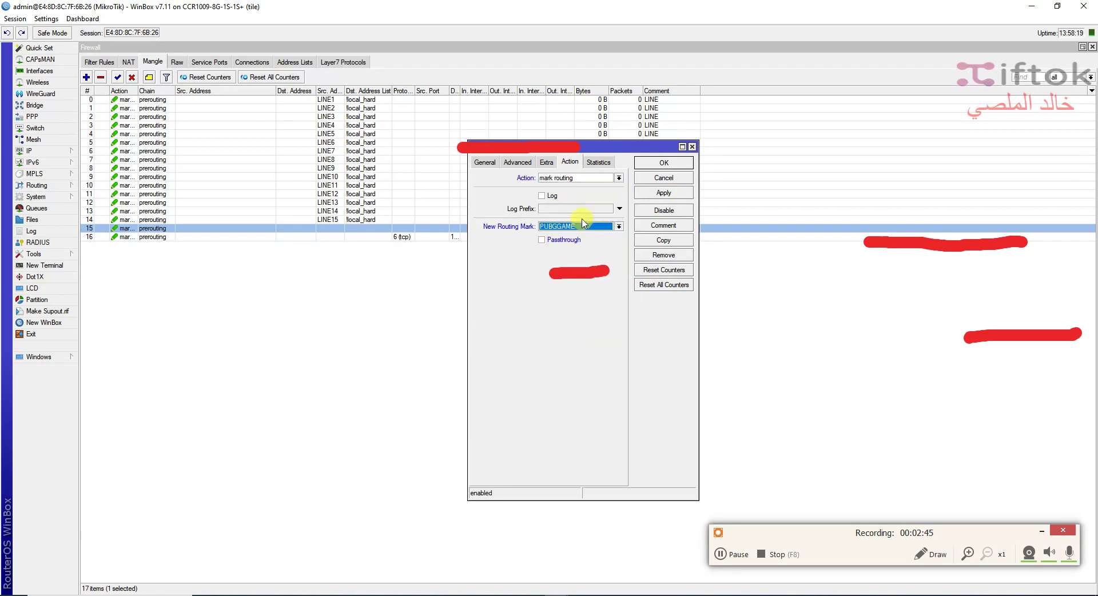
{"action": "left_click", "coordinate": [668, 194]}
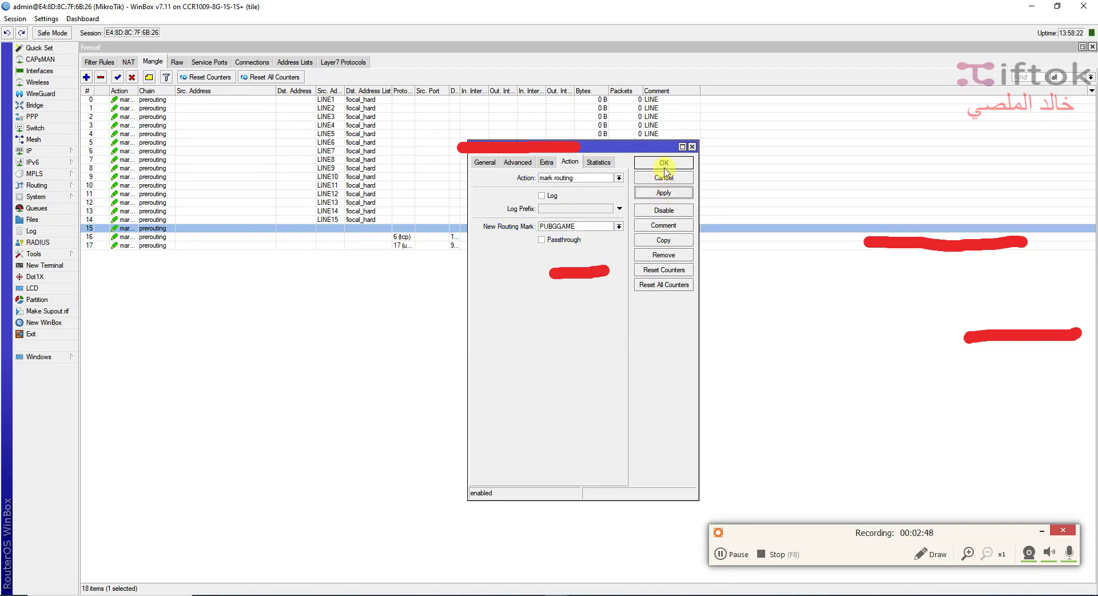
{"action": "left_click", "coordinate": [666, 165]}
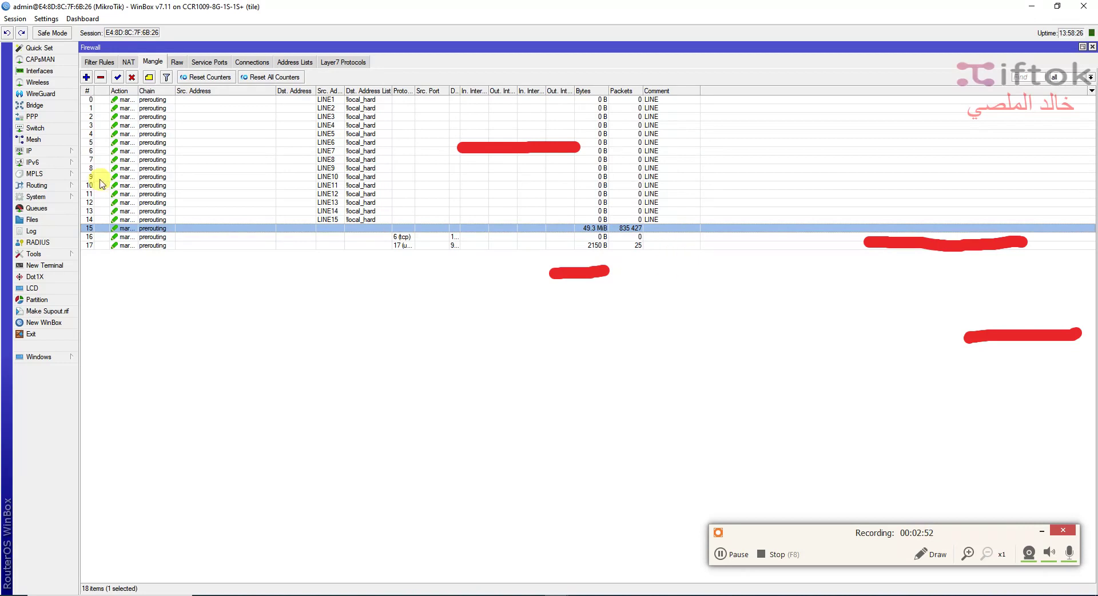
- Open the Route List from IP > Routes and add a New Route (0.0.0.0/0, table main)
{"action": "left_click", "coordinate": [50, 149]}
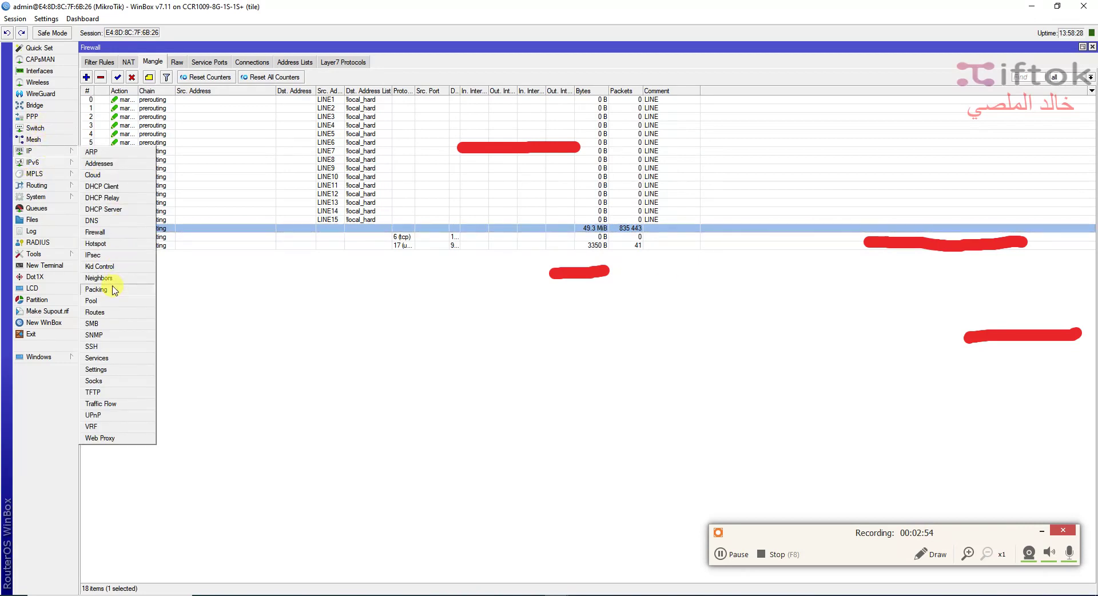
{"action": "left_click", "coordinate": [112, 312]}
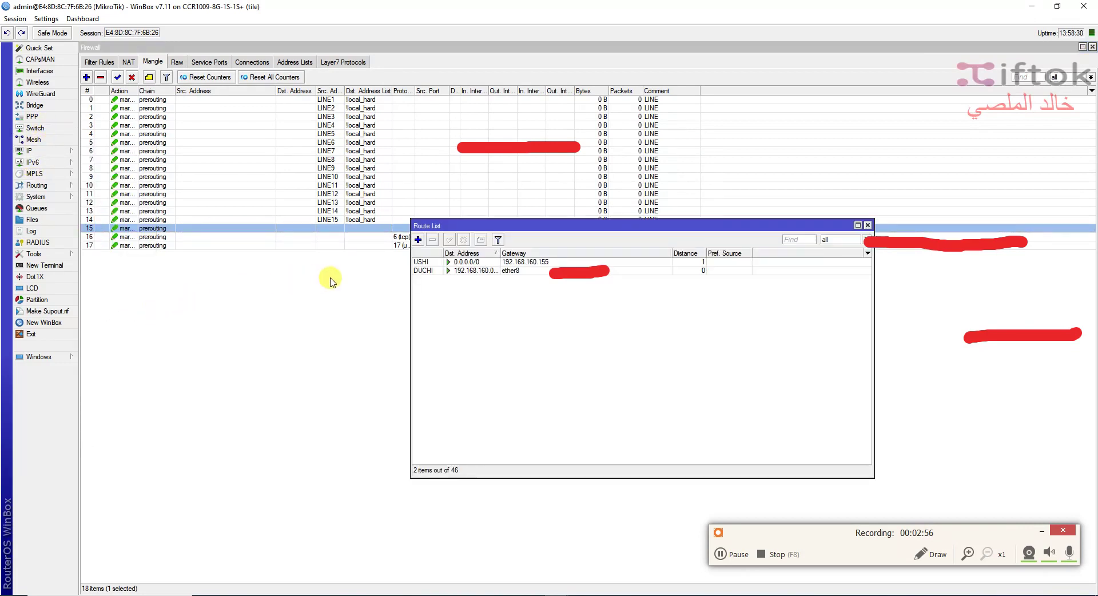
{"action": "left_click", "coordinate": [419, 240]}
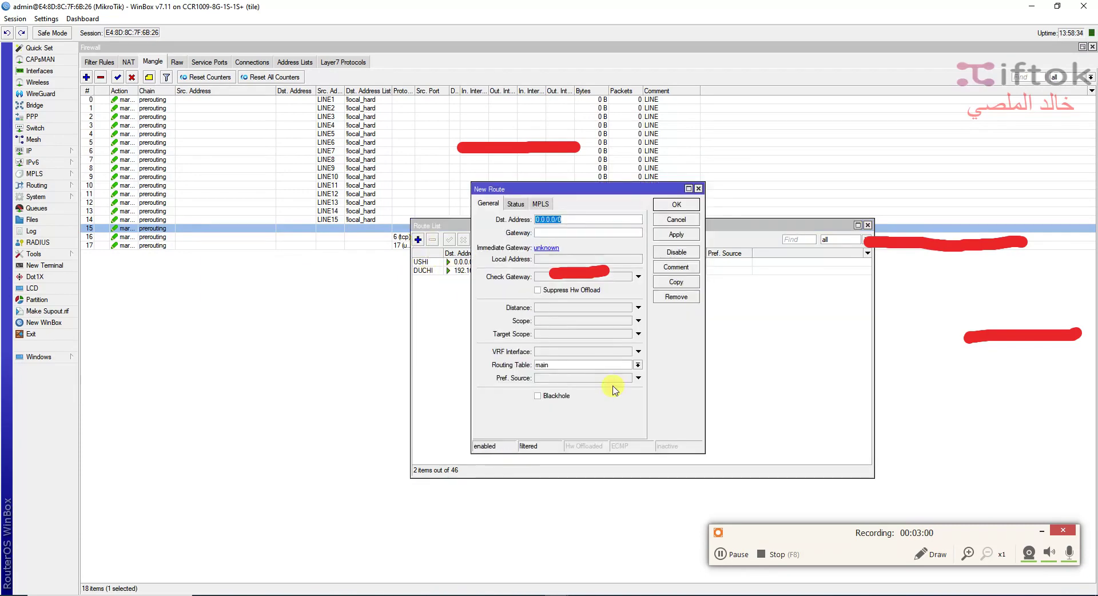
- Create a new route 0.0.0.0/0 with routing table PUBGGAME and gateway 192.168.160.155, then apply it
{"action": "left_click", "coordinate": [934, 554]}
{"action": "left_click", "coordinate": [1039, 590]}
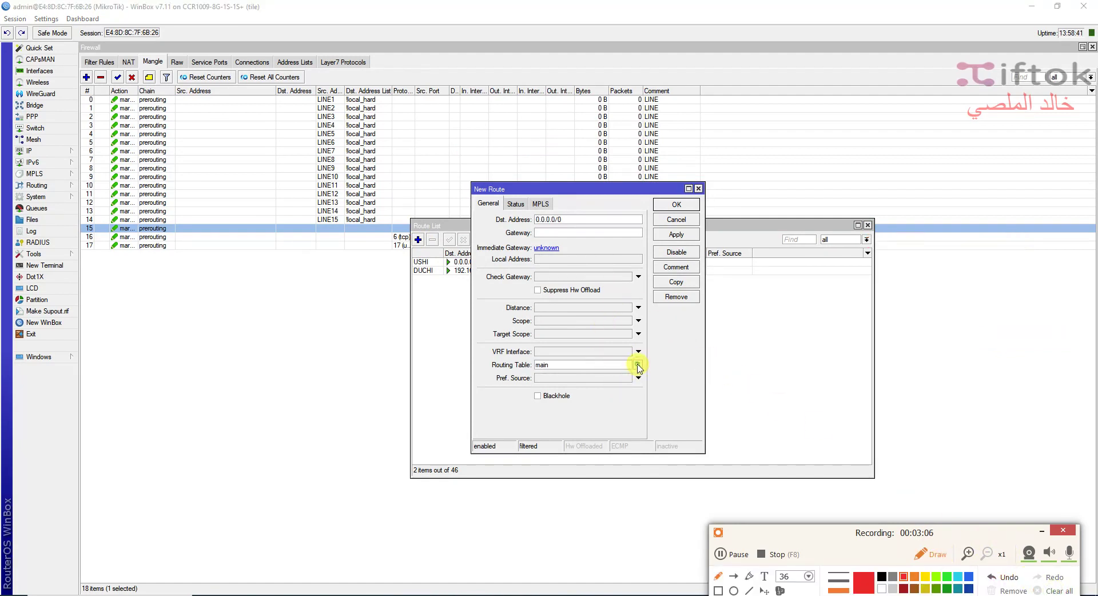
{"action": "left_click", "coordinate": [938, 556]}
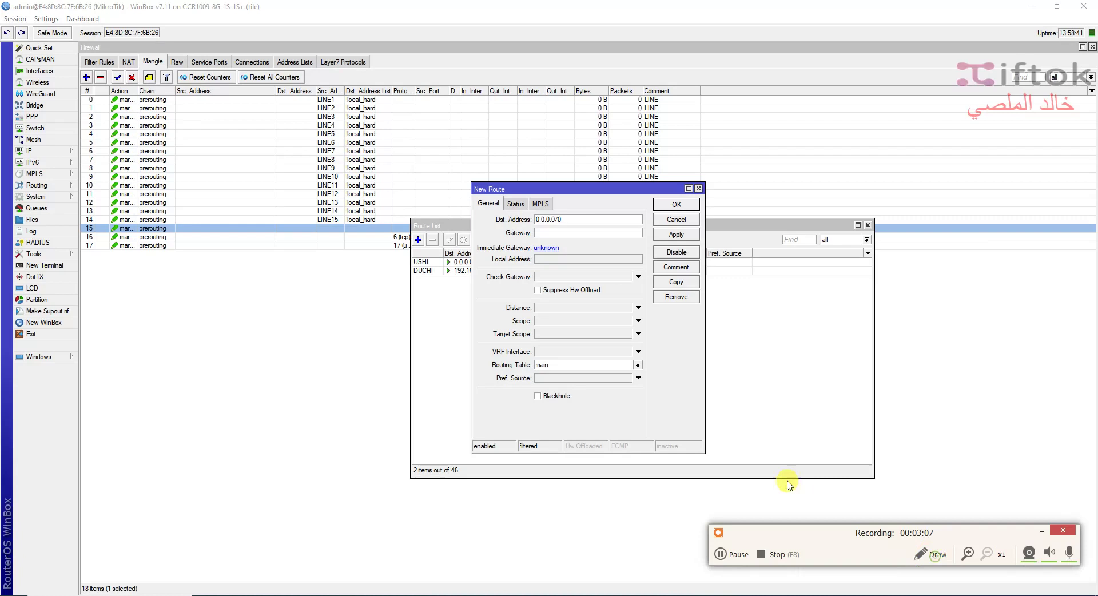
{"action": "left_click", "coordinate": [637, 366]}
{"action": "left_click", "coordinate": [559, 480]}
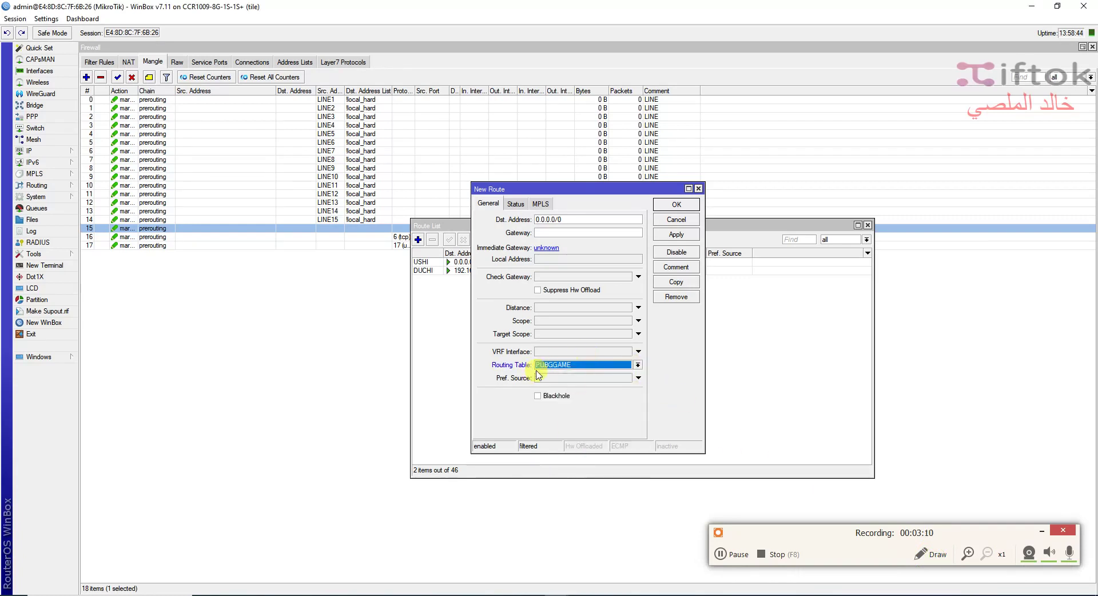
{"action": "left_click", "coordinate": [550, 232]}
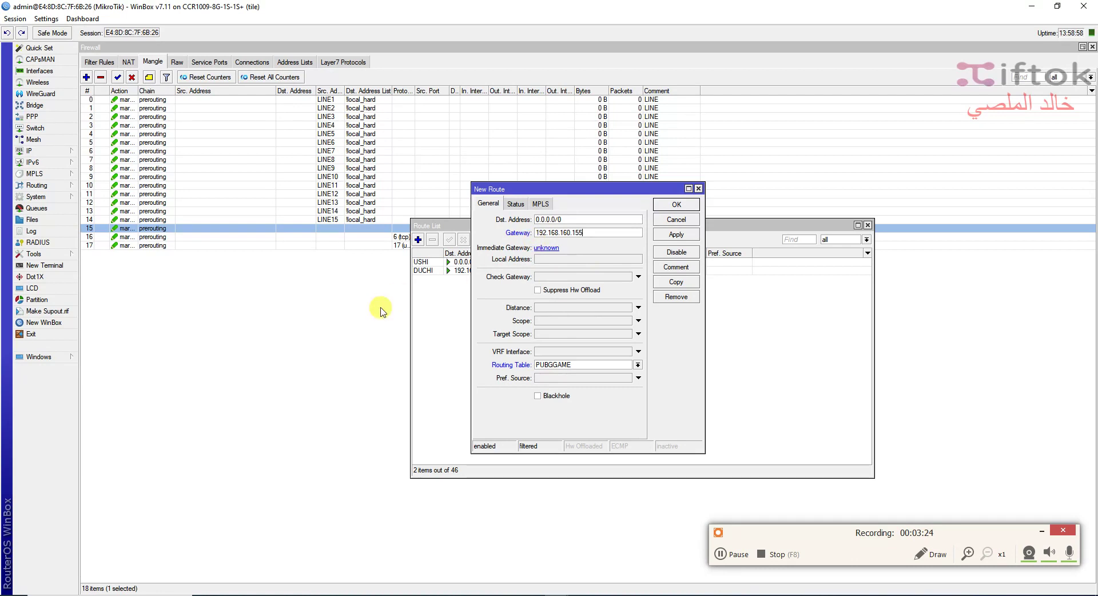
{"action": "left_click", "coordinate": [675, 234]}
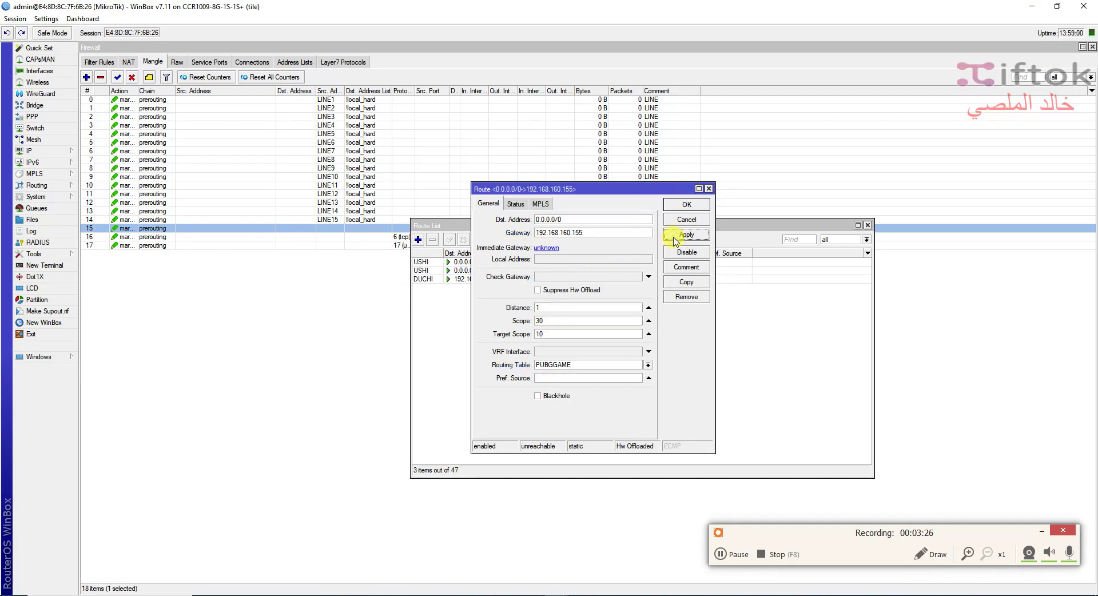